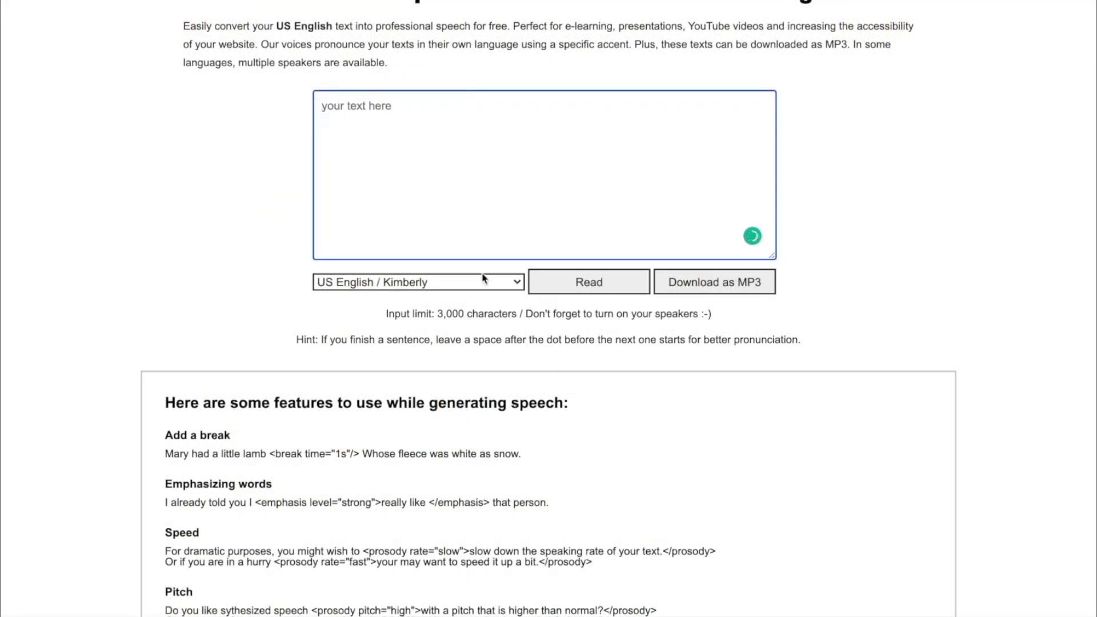
Open the US English / Kimberly voice dropdown and browse the voices in other languages
click(483, 280)
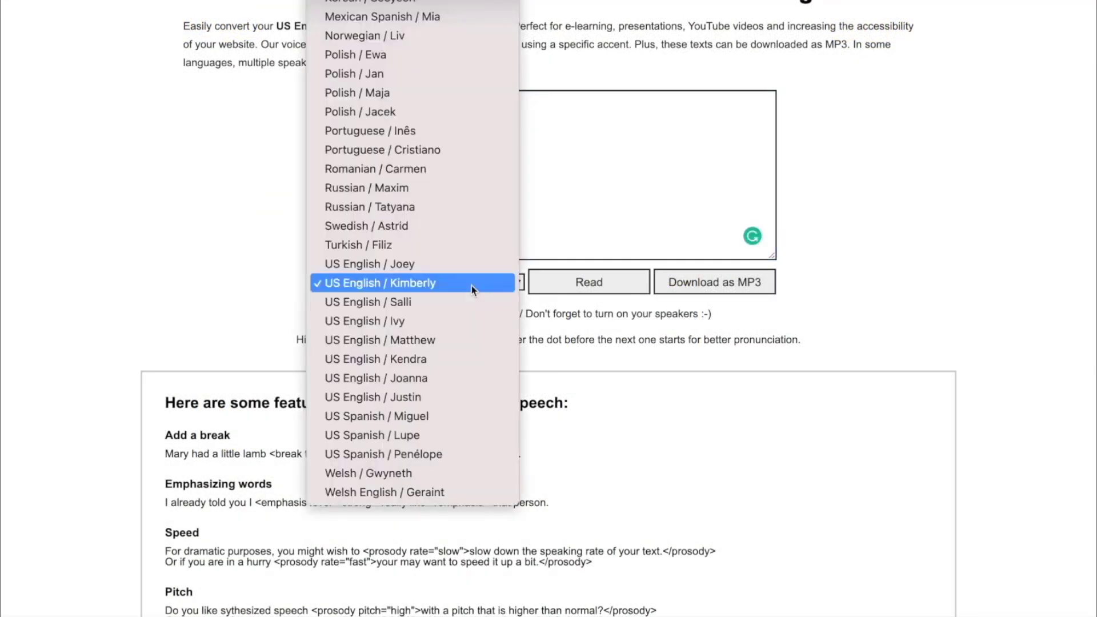
scroll(472, 286, up, 10)
scroll(471, 286, down, 8)
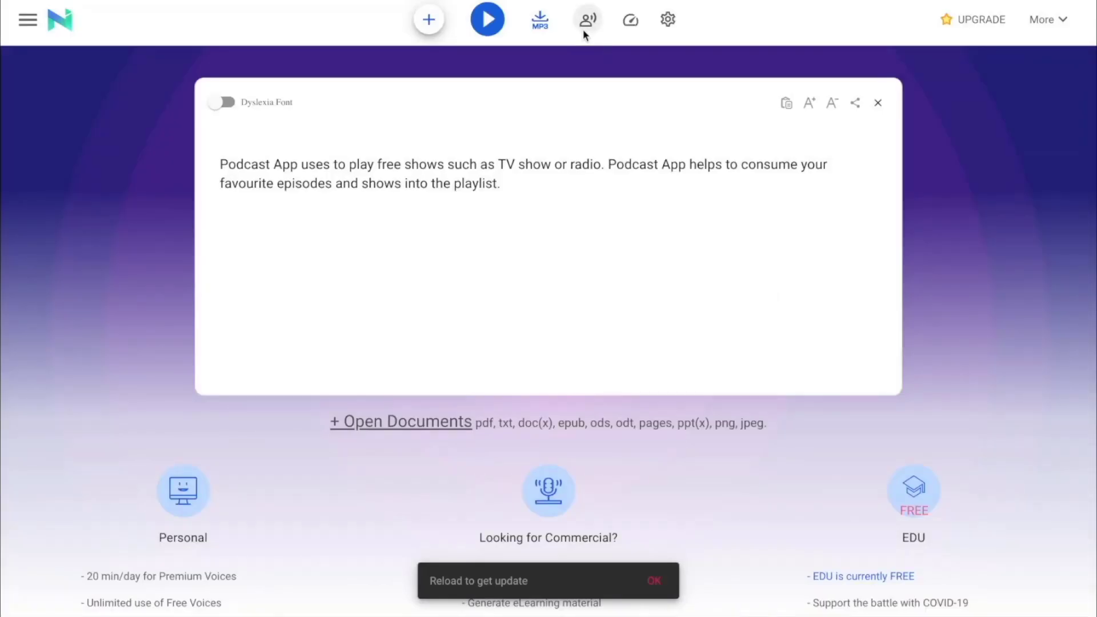
Open NaturalReader's voice picker and look through the Free tab's voices, keeping English (US) - Alex
click(585, 24)
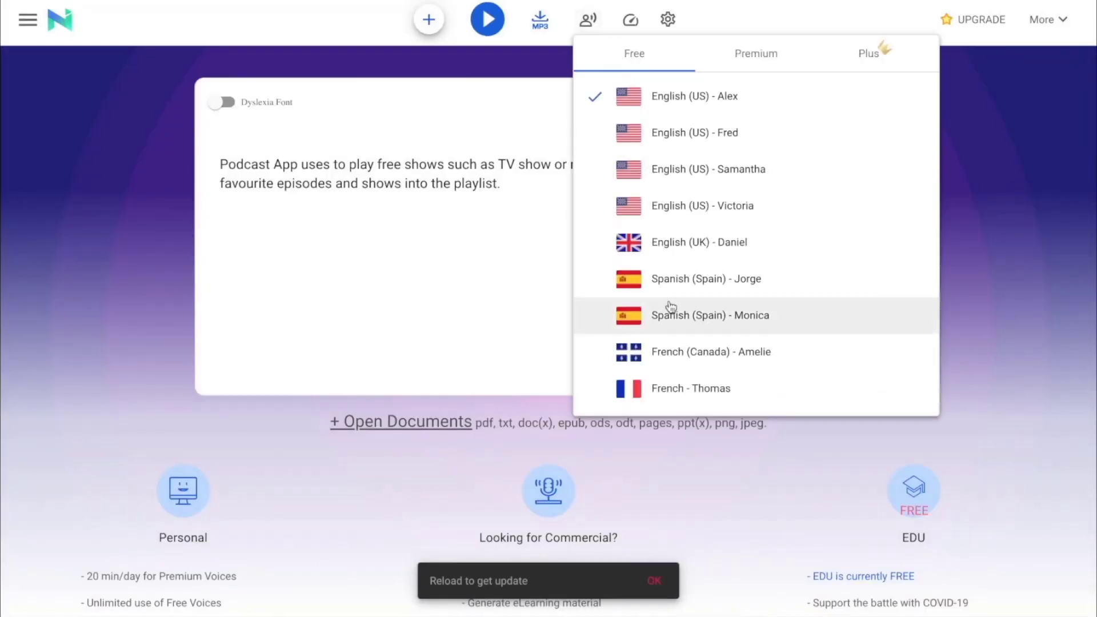
scroll(669, 307, down, 4)
scroll(668, 306, up, 4)
scroll(675, 192, down, 4)
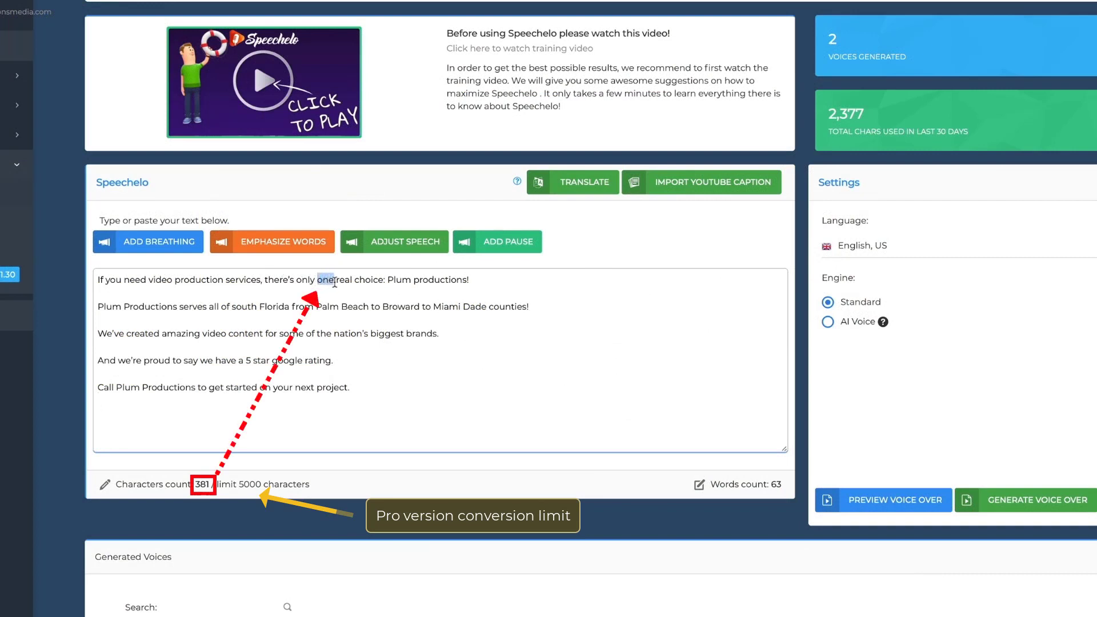
Emphasize the word 'one' in the Plum productions script
click(311, 243)
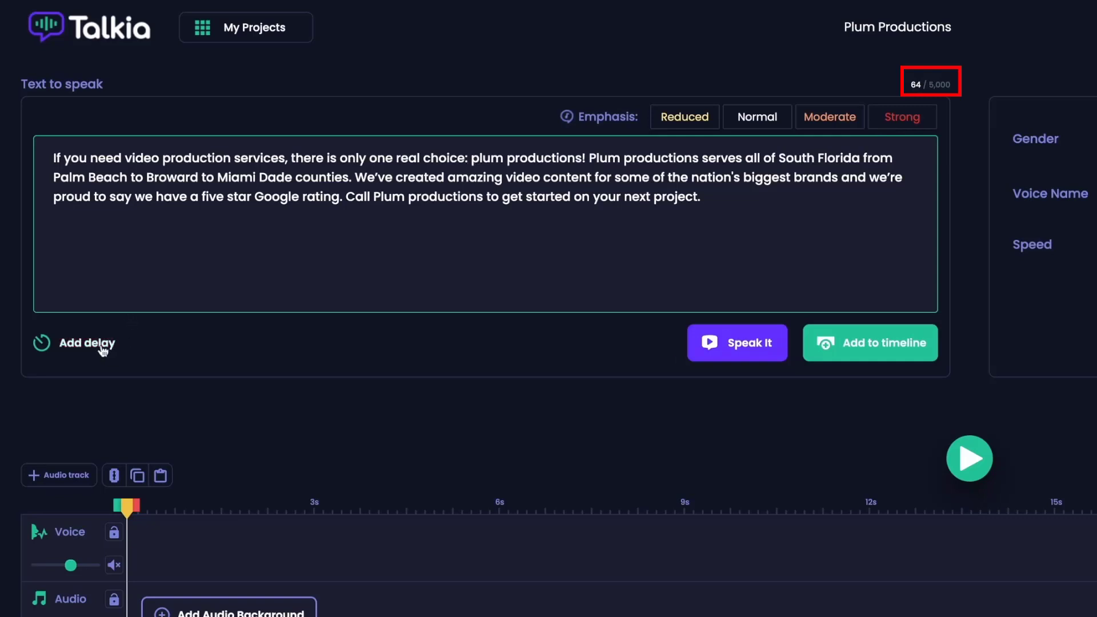
click(102, 348)
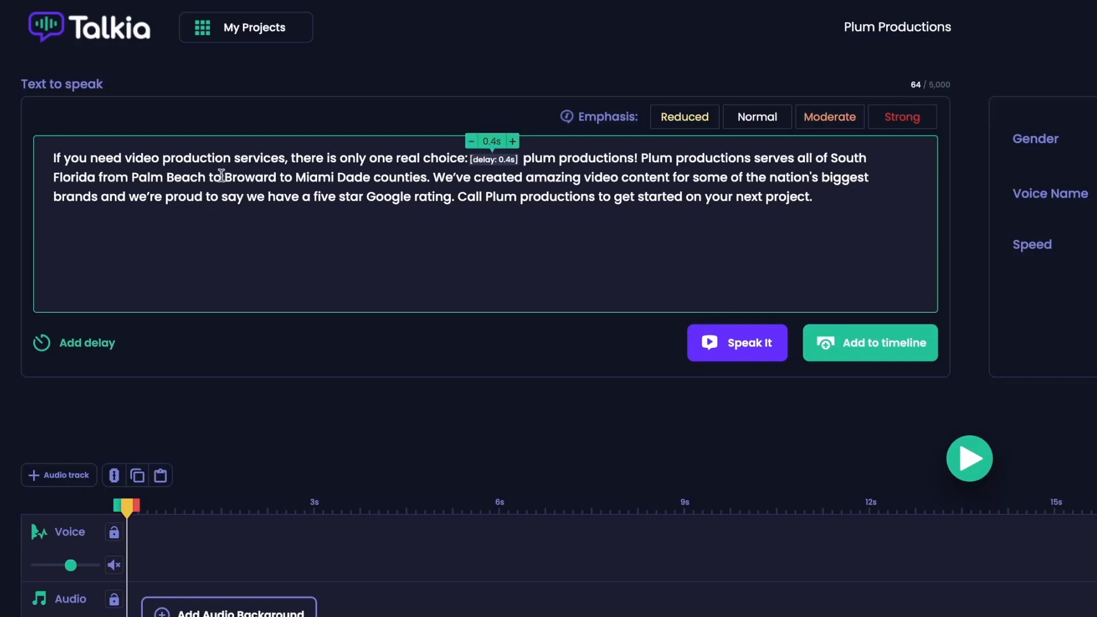
Insert a delay after 'Palm Beach' and shorten it to 0.3s
click(91, 350)
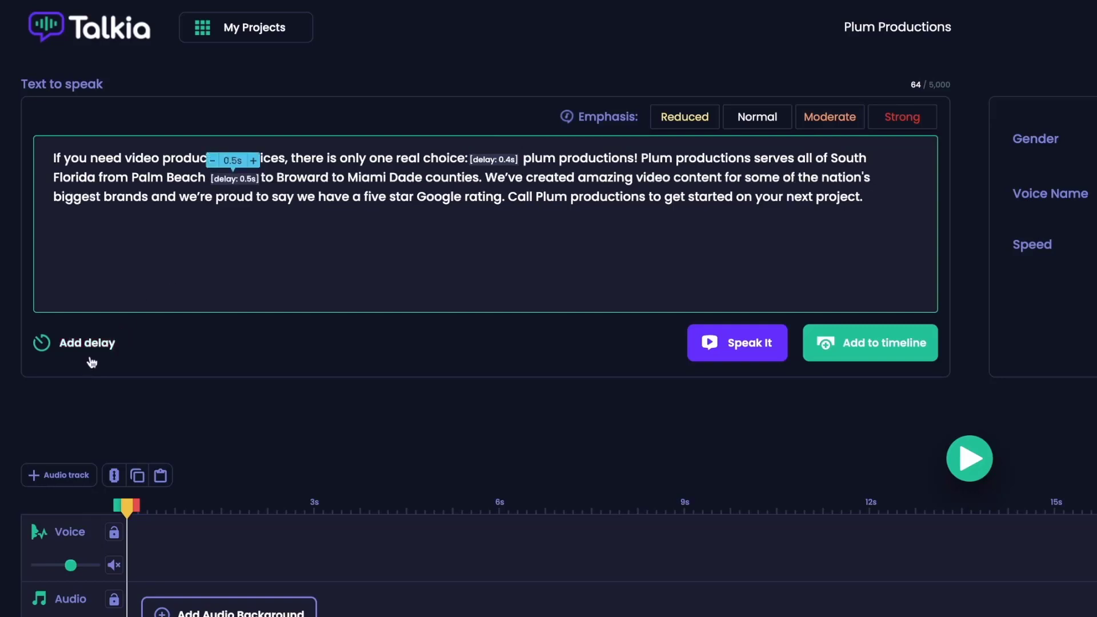
click(211, 161)
click(211, 161)
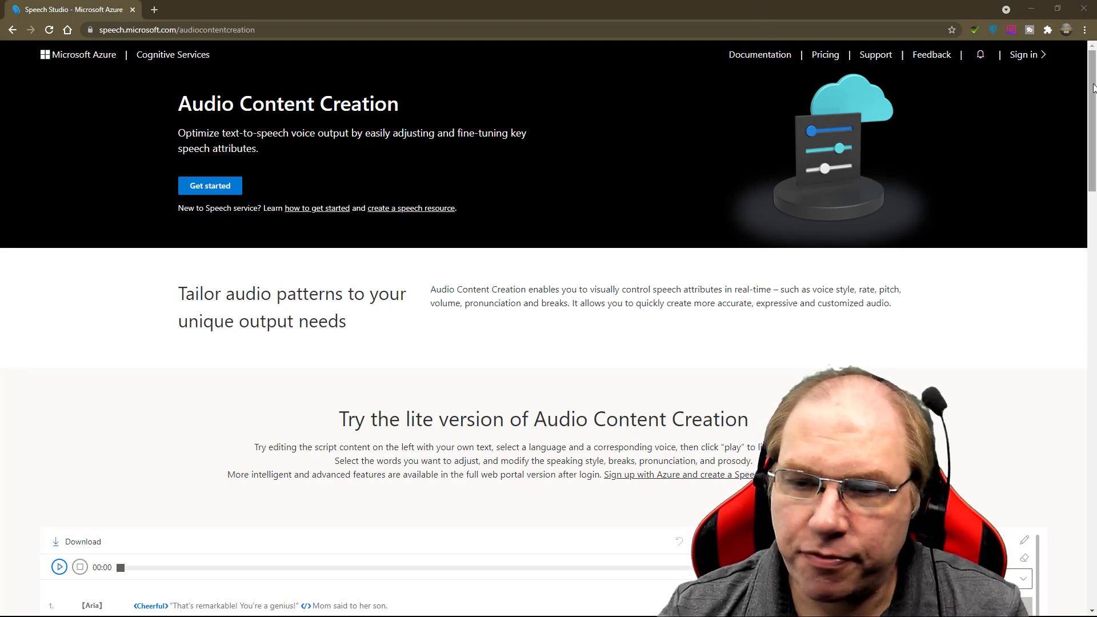
Scroll down to the 'Try the lite version' editor and its sample script
drag(1093, 86, 1079, 163)
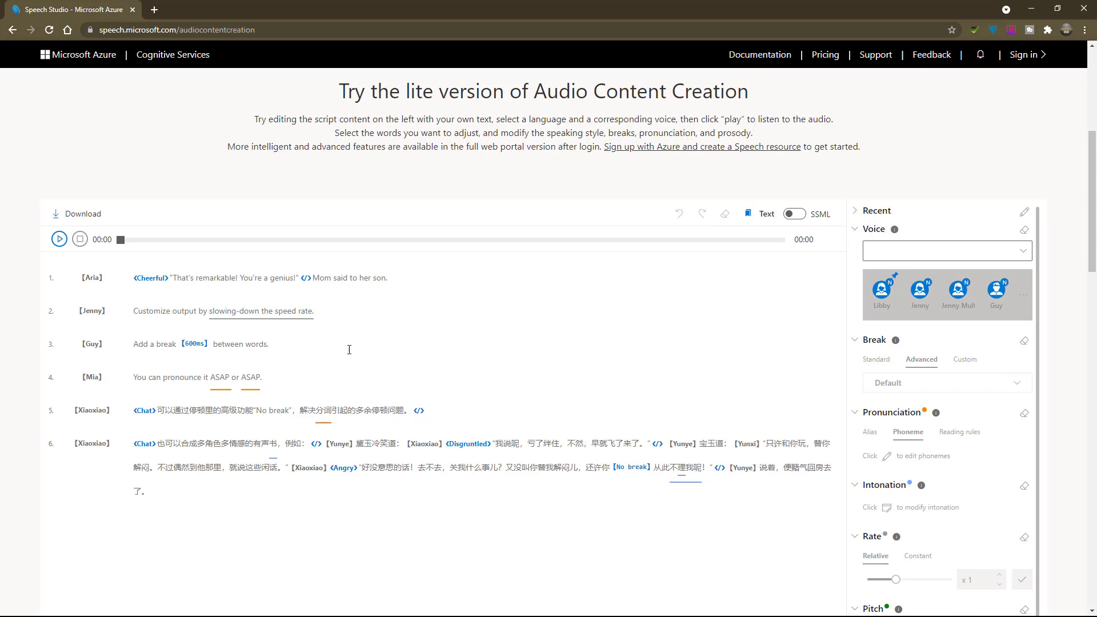
Delete the sample script and paste in the four-line 'who got the keys' dialogue
click(319, 326)
key(ctrl+a)
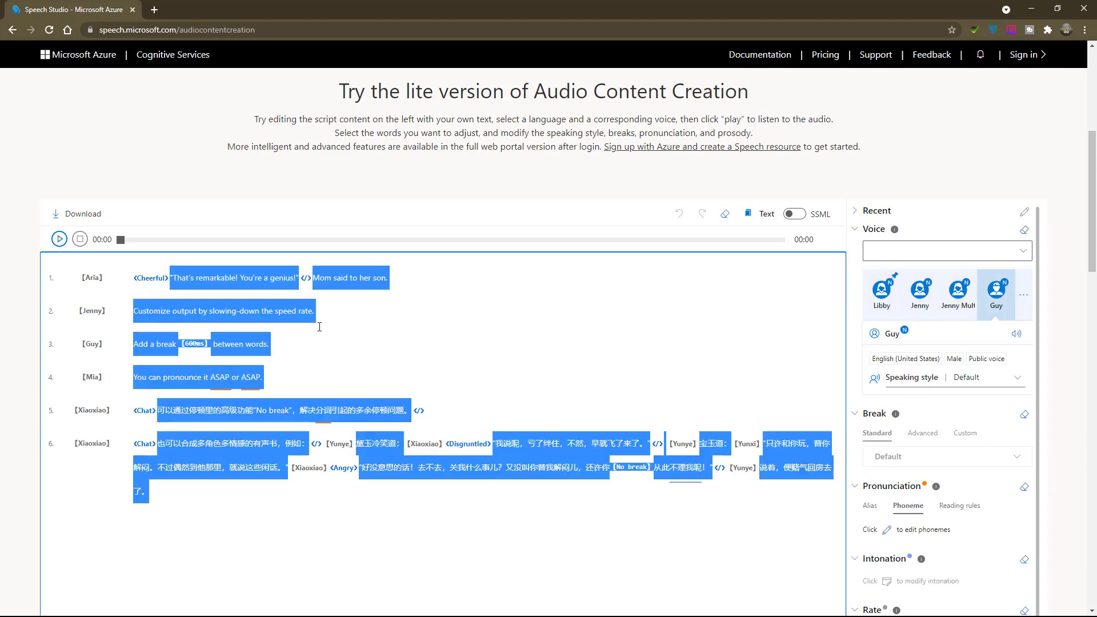
key(BackSpace)
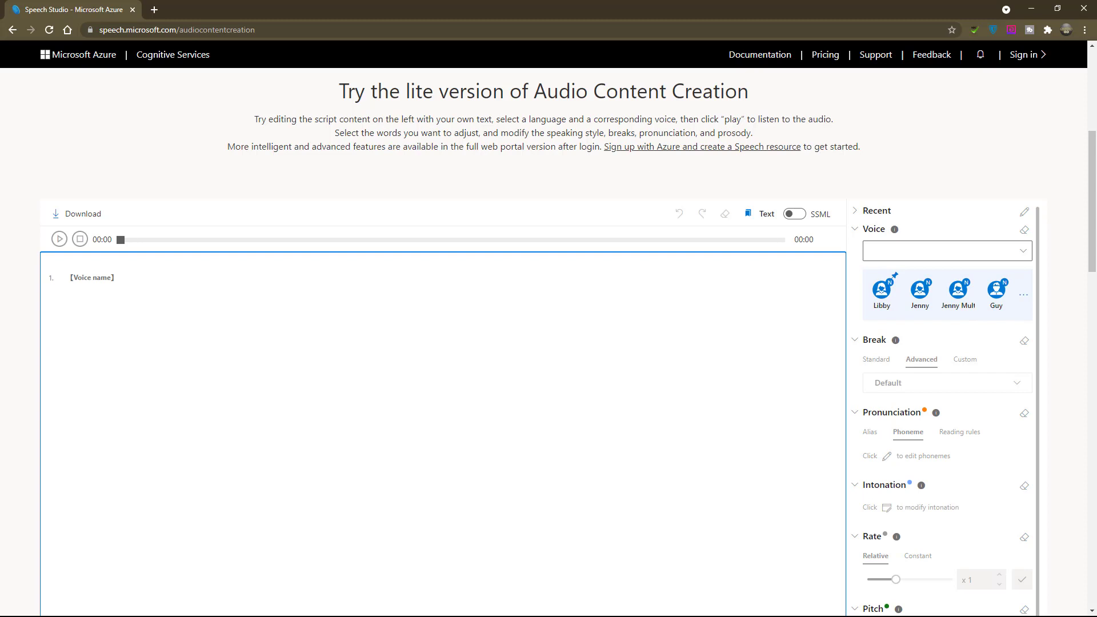
key(alt+Tab)
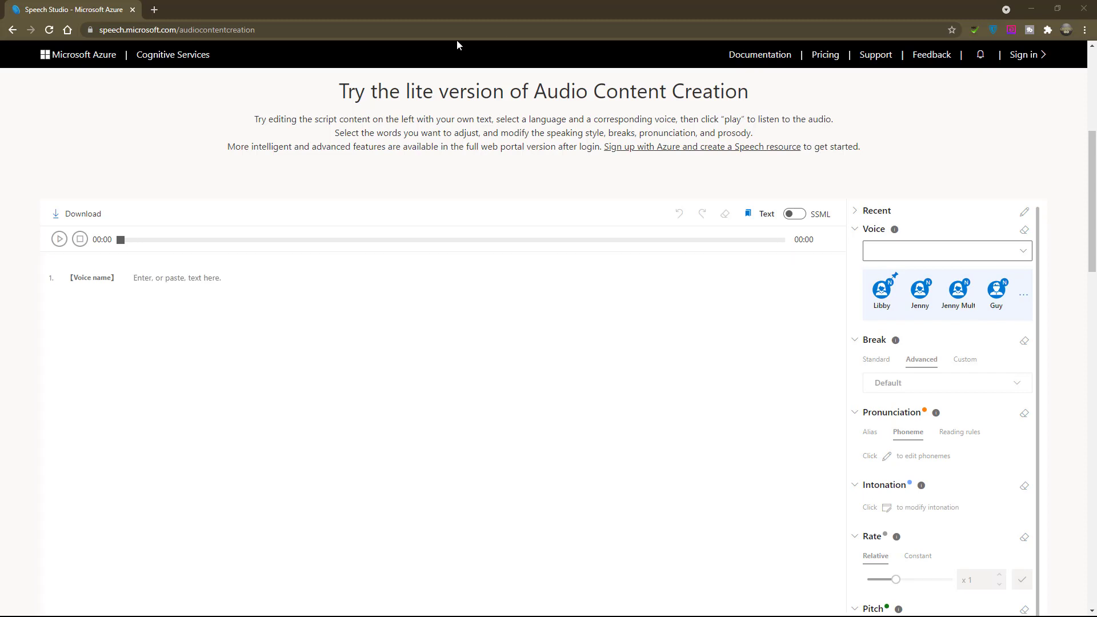
click(225, 276)
text(When we left, you said, "got the keys." No I didn't, I asked, "got the keys?" No no no. You said, "got the keys." Does either of you, "have the keys?")
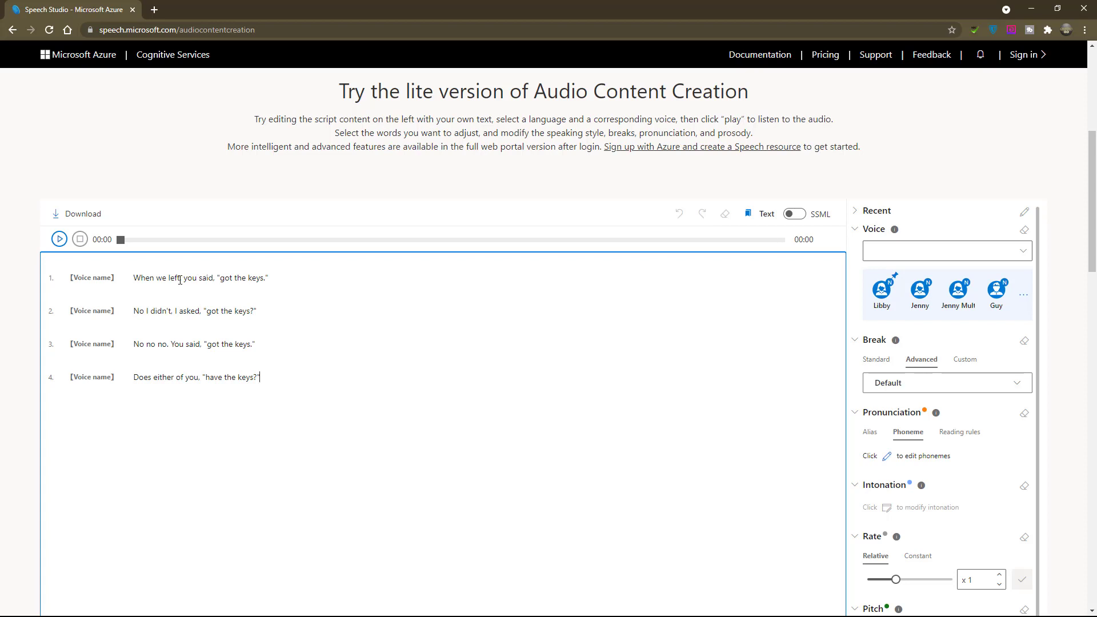
With line 1 selected, choose English (United States) as the voice language
drag(298, 278, 118, 282)
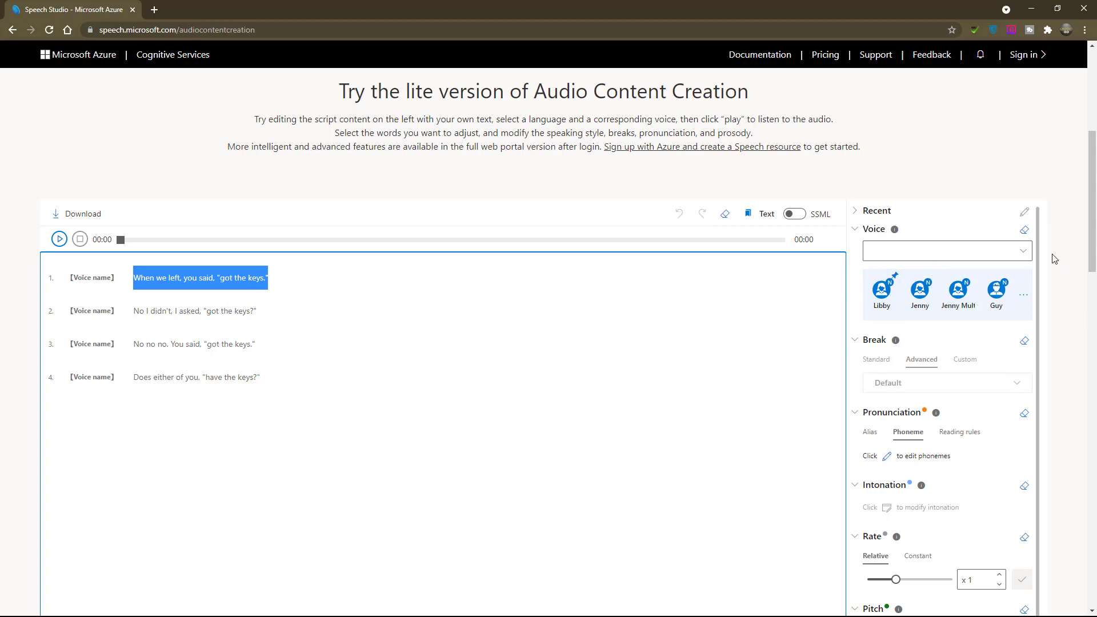
click(1025, 252)
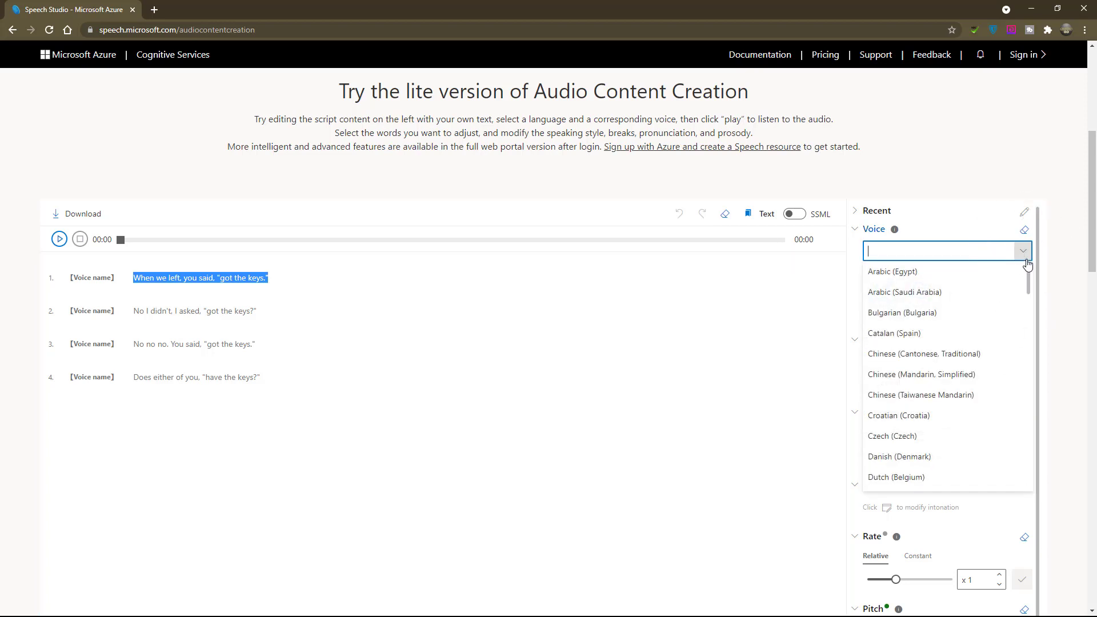
drag(1029, 272, 1020, 337)
click(902, 363)
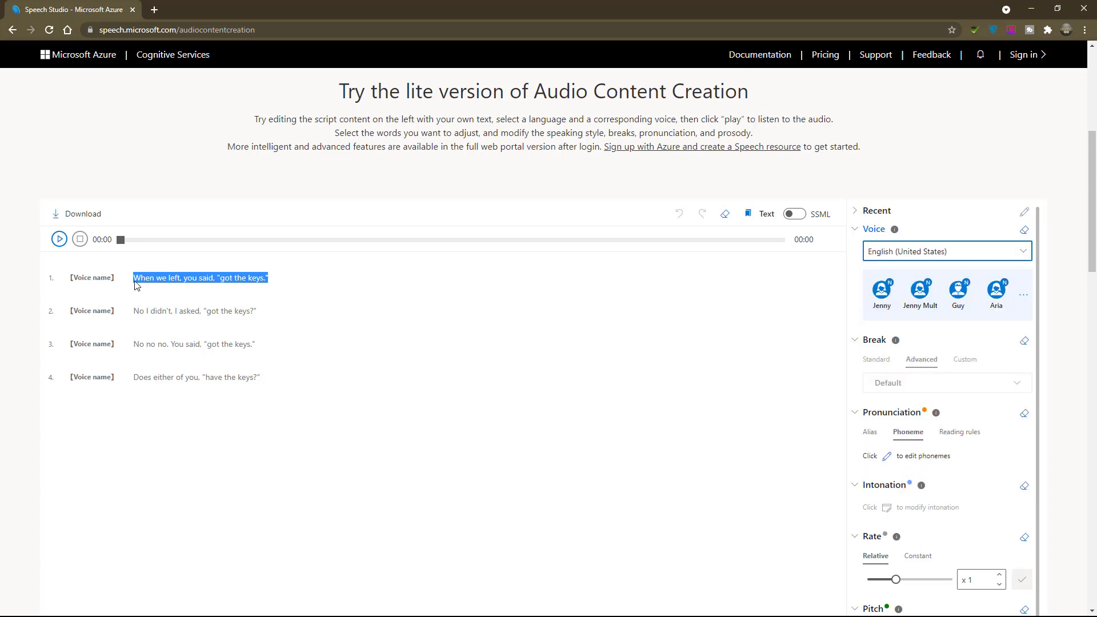
Give line 1 the Jenny voice and line 2 the Aria voice
triple_click(220, 279)
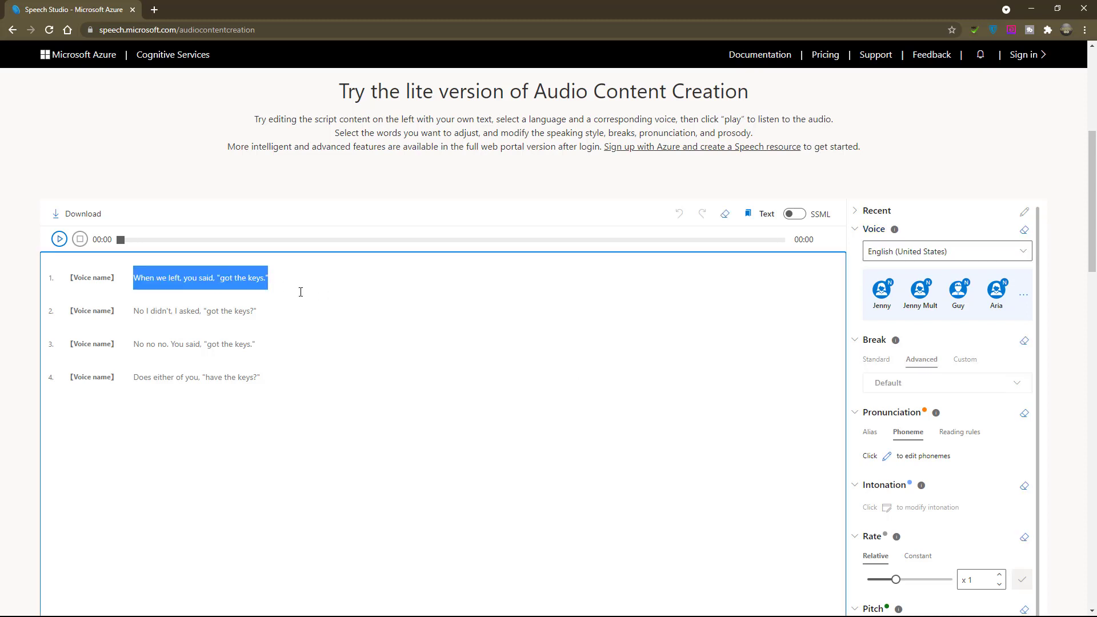
click(882, 293)
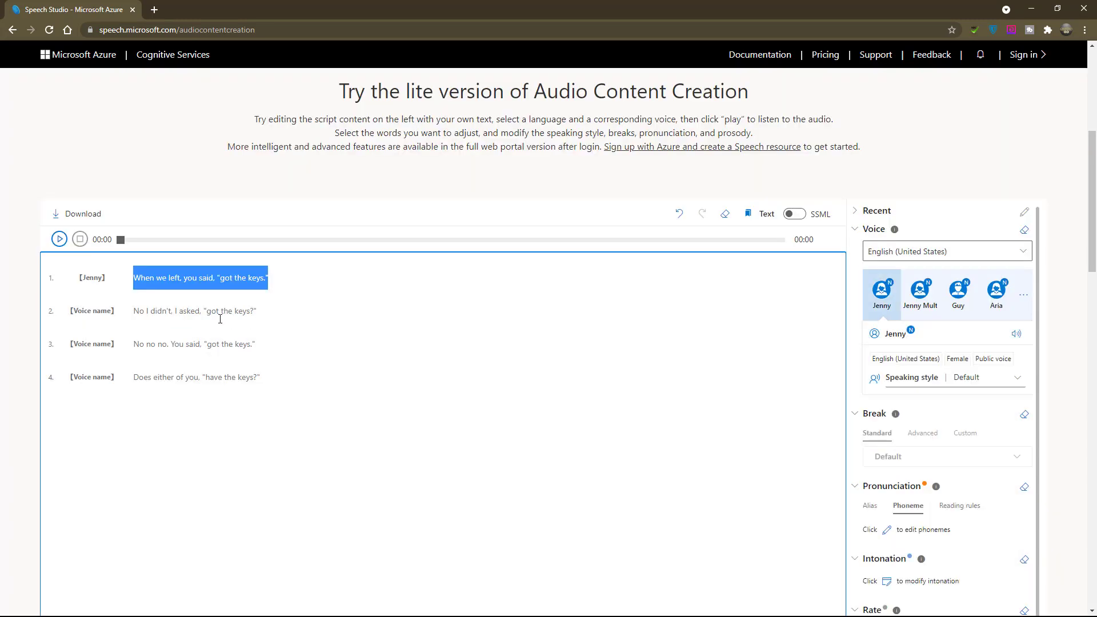
triple_click(217, 312)
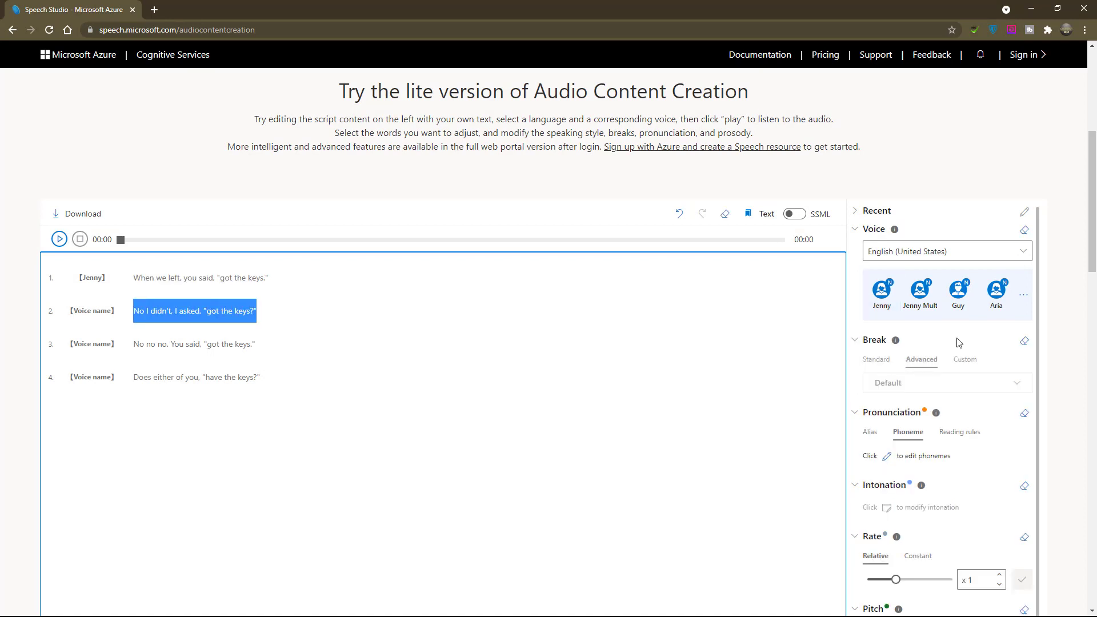
click(997, 291)
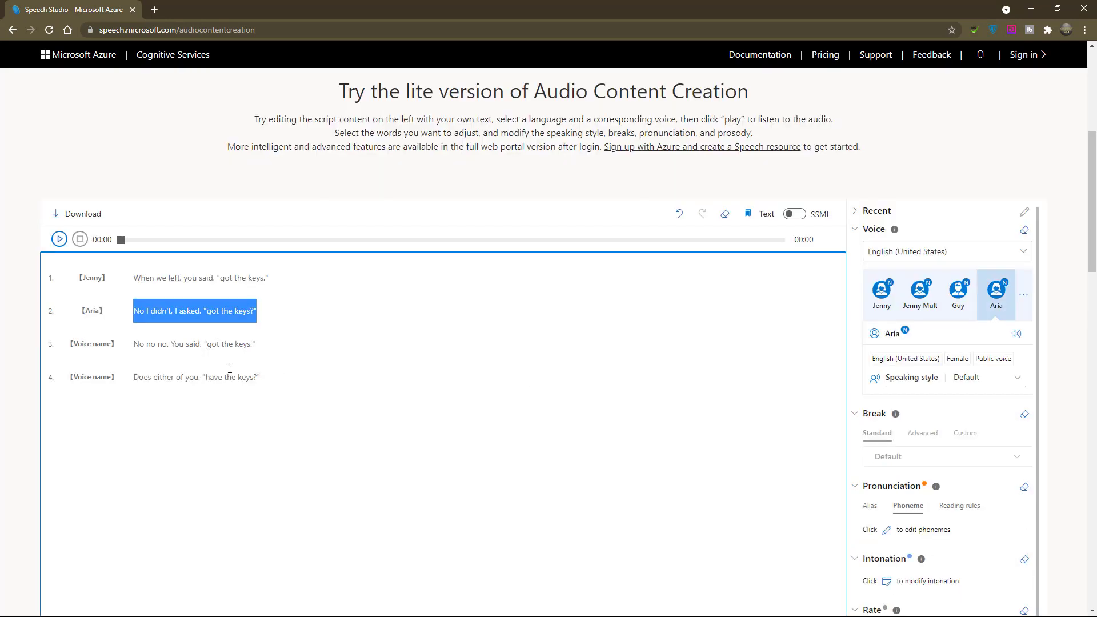
Give line 3 the Jenny voice and line 4 the Guy voice, then recheck line 1
double_click(163, 345)
triple_click(262, 347)
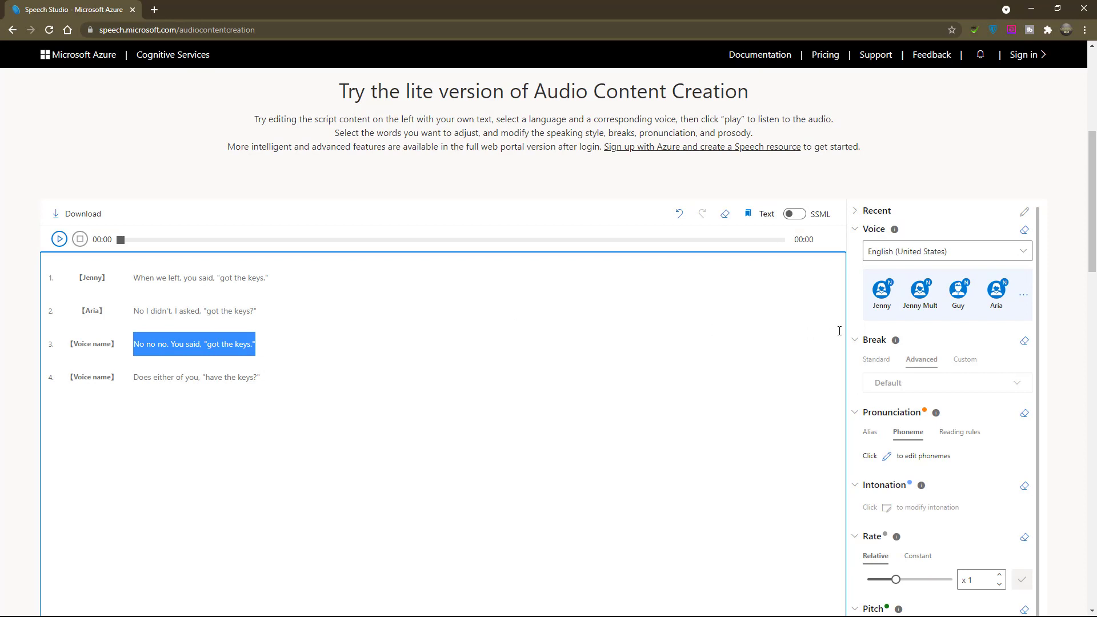
click(883, 291)
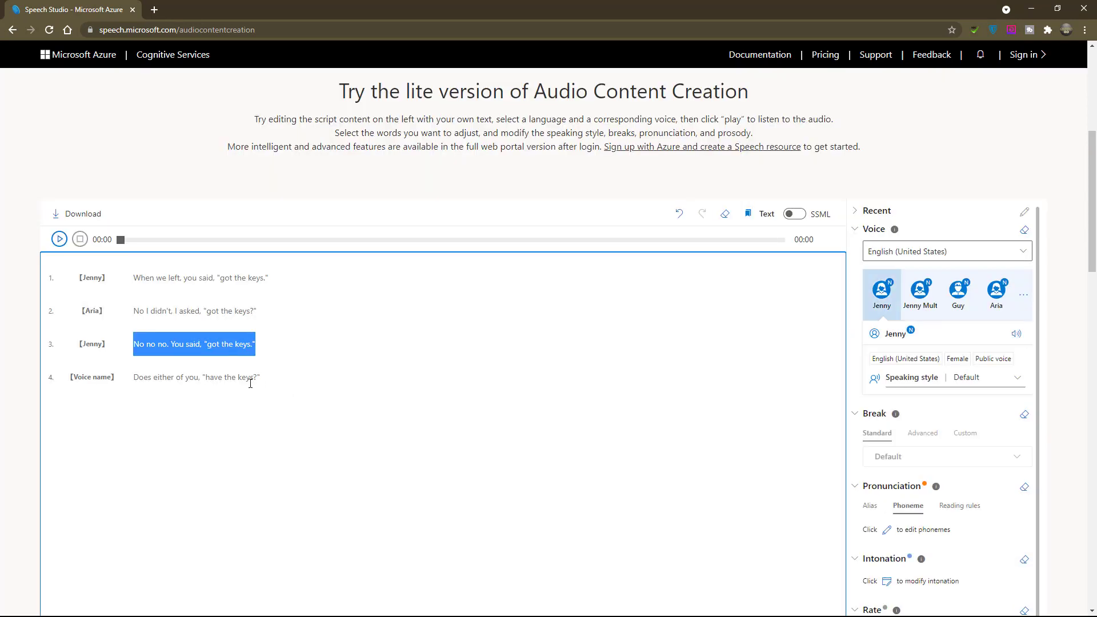
triple_click(216, 379)
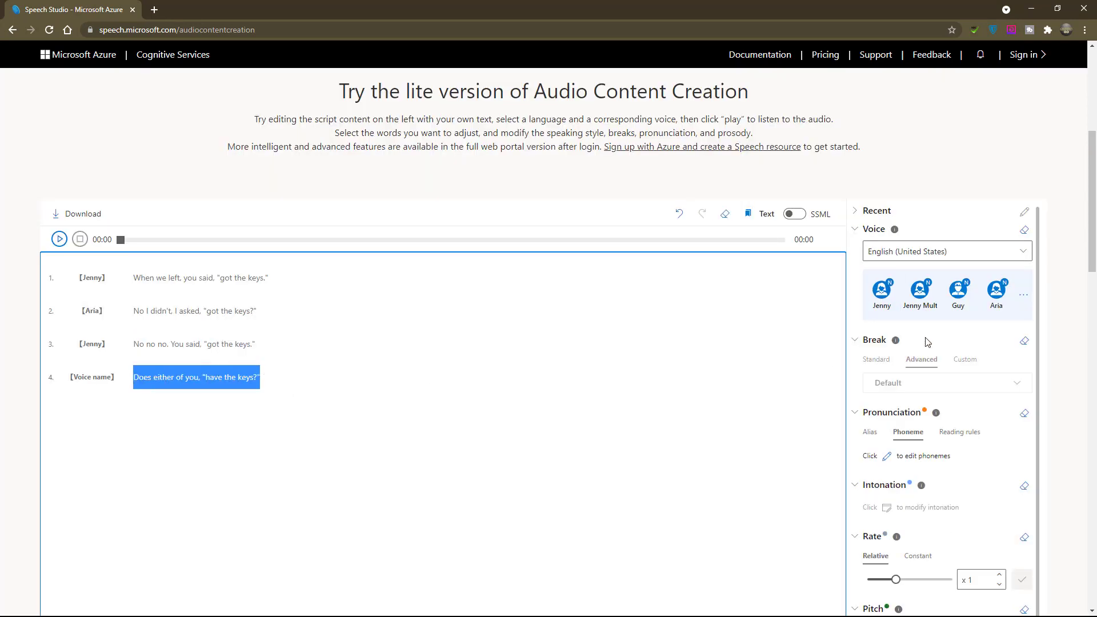
click(958, 290)
click(345, 348)
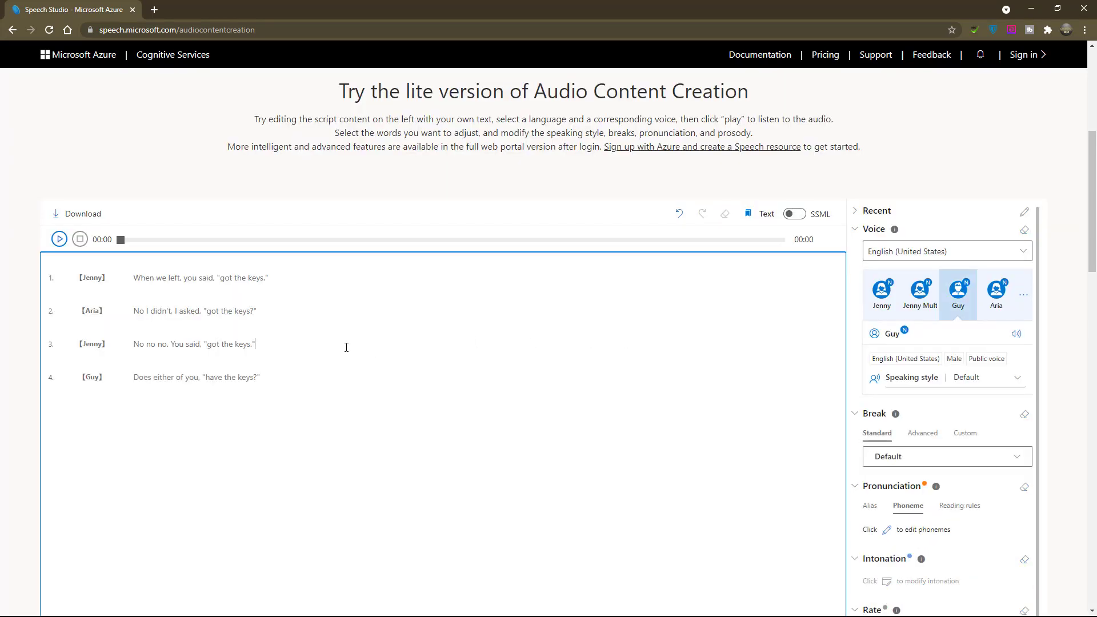
click(292, 278)
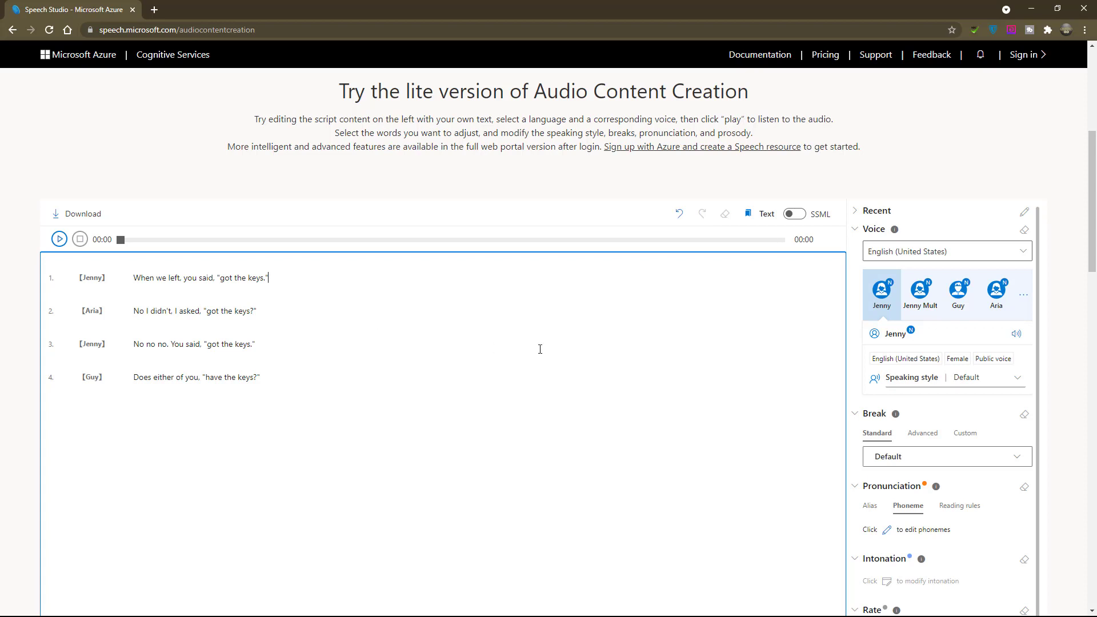
click(920, 386)
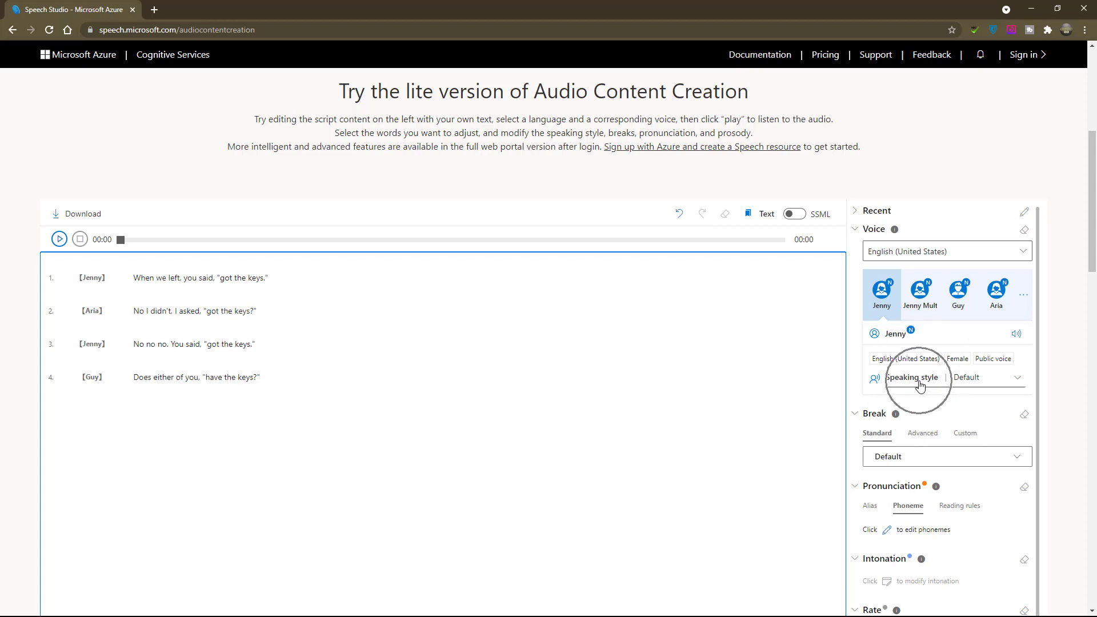
click(1019, 382)
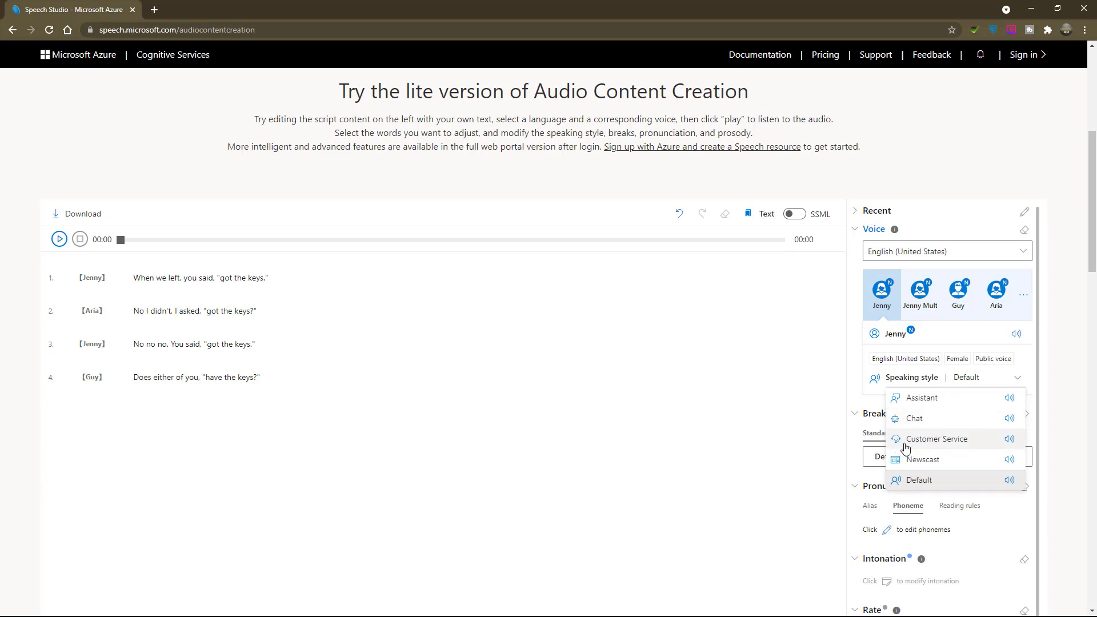
click(921, 482)
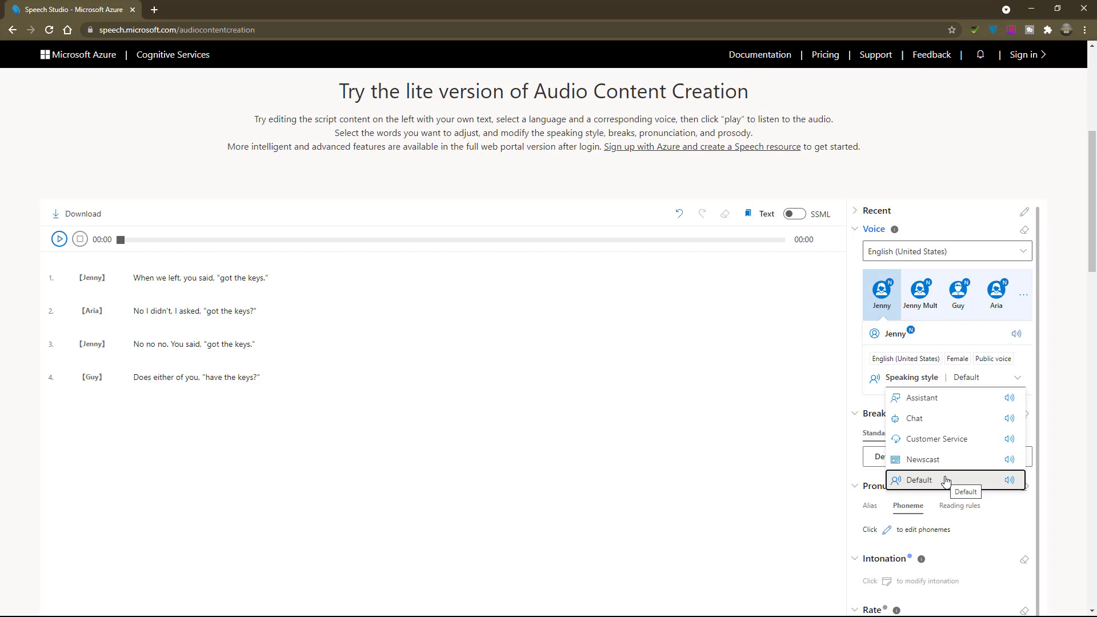
click(421, 292)
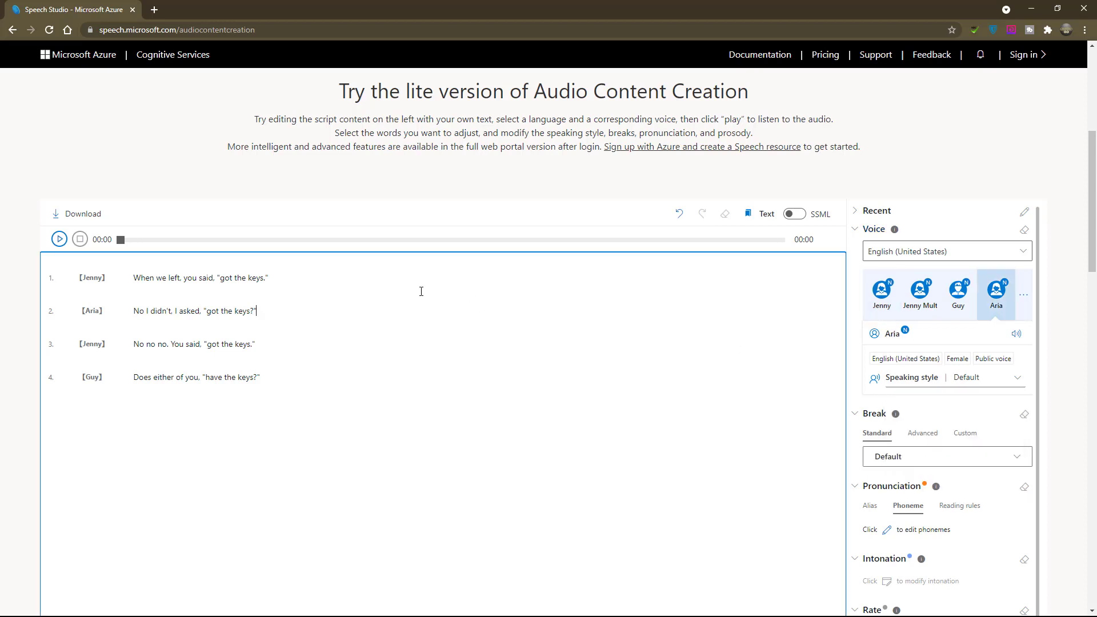
click(275, 377)
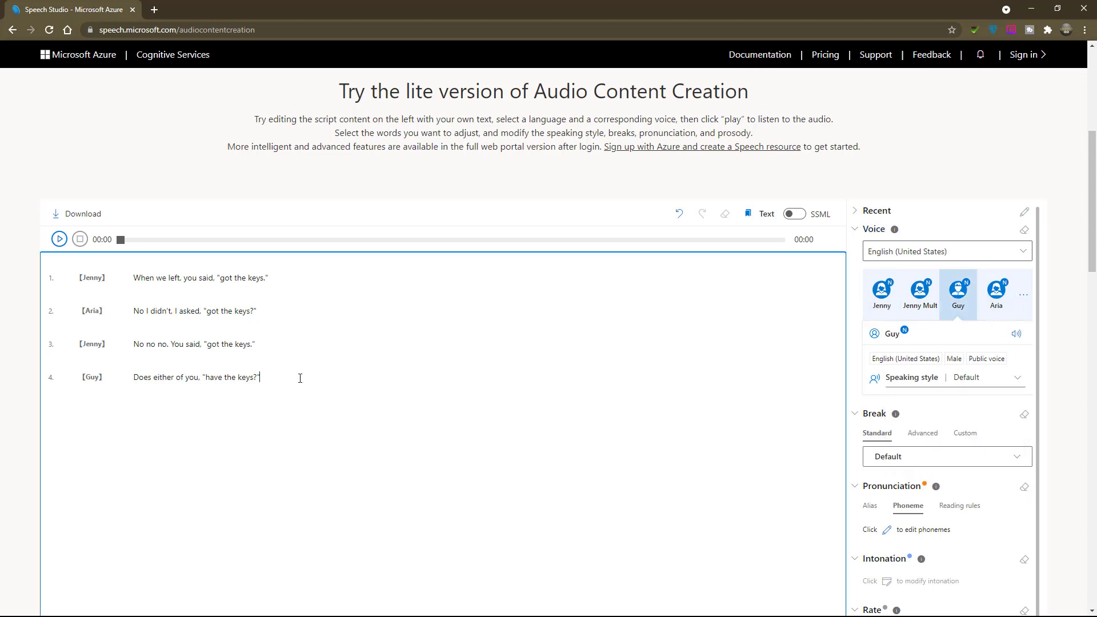
click(59, 239)
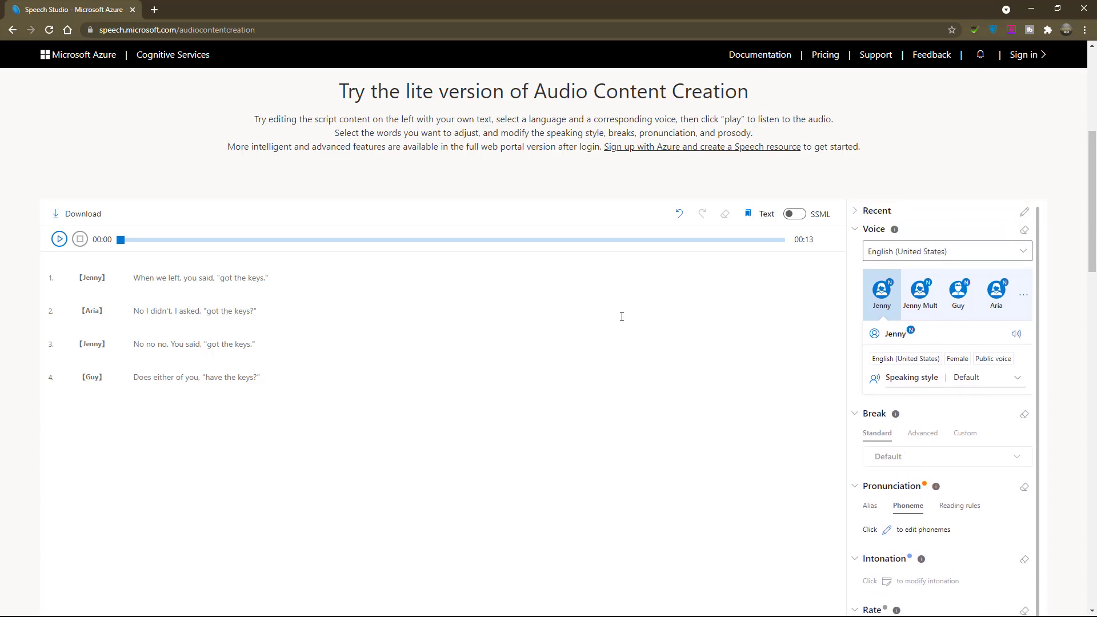
Insert an X-Weak break after 'asked,' in Aria's line 2
triple_click(162, 314)
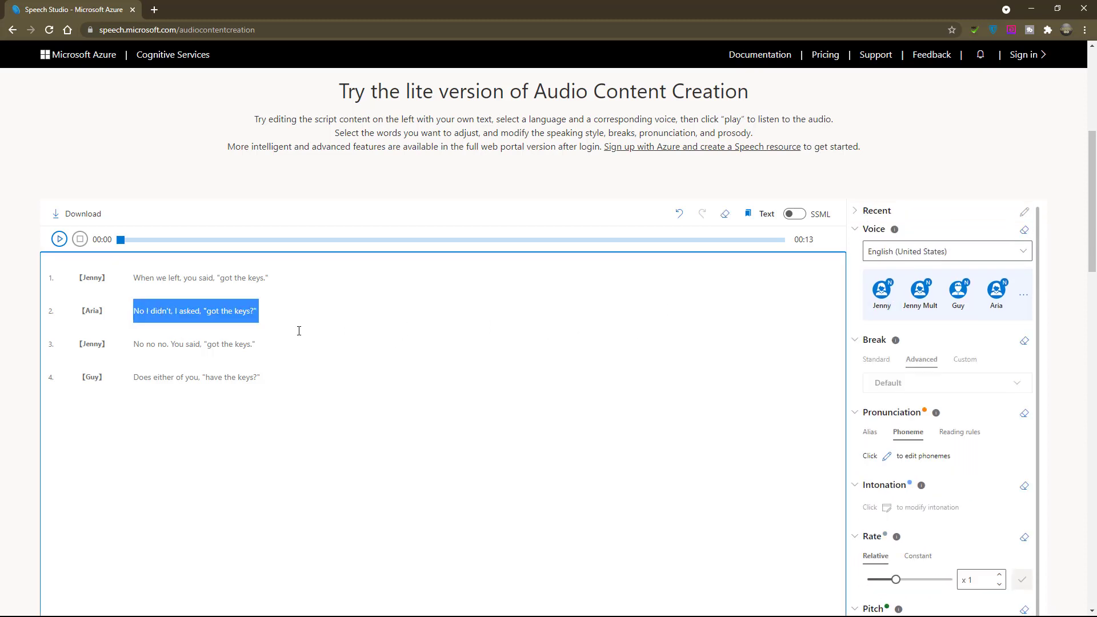
click(153, 321)
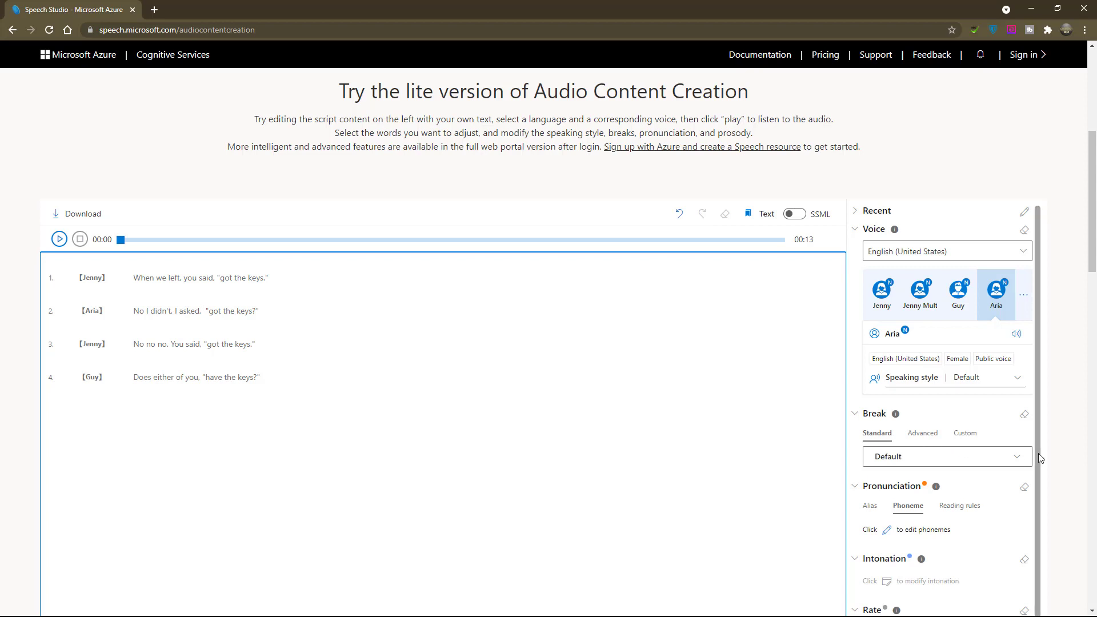
click(1018, 459)
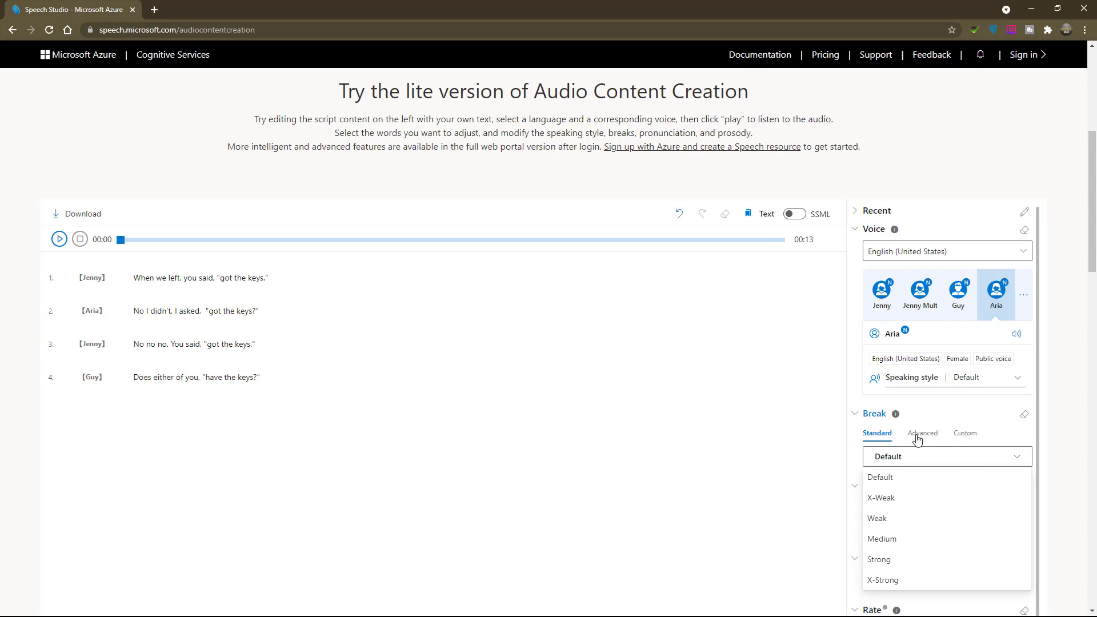
click(885, 497)
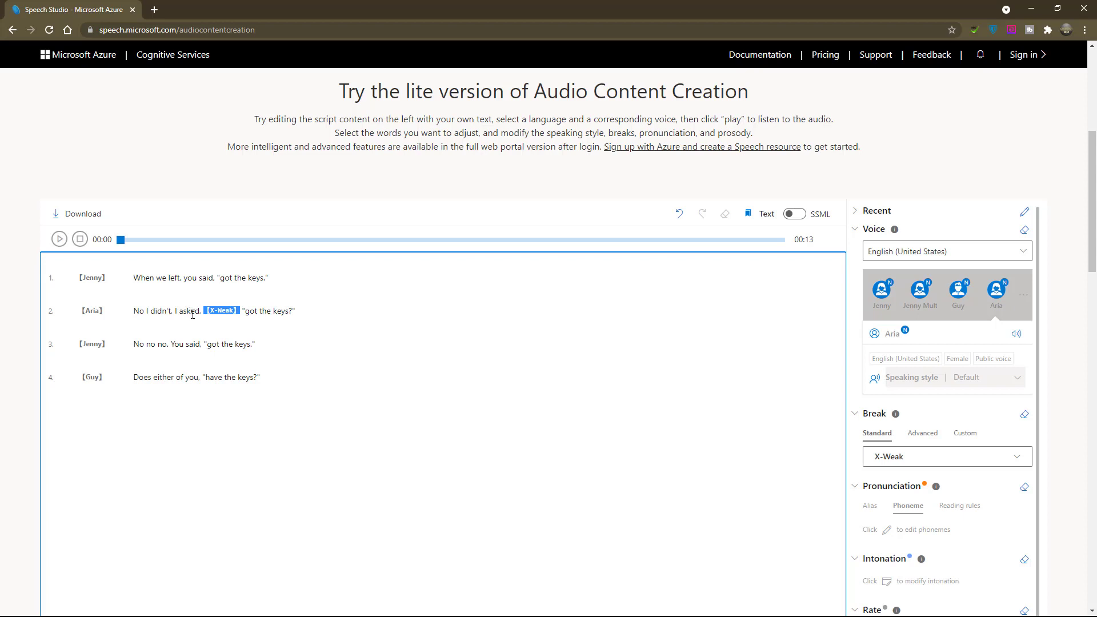
Set the relative speaking rate of 'asked' in line 2 to 0.7
double_click(184, 312)
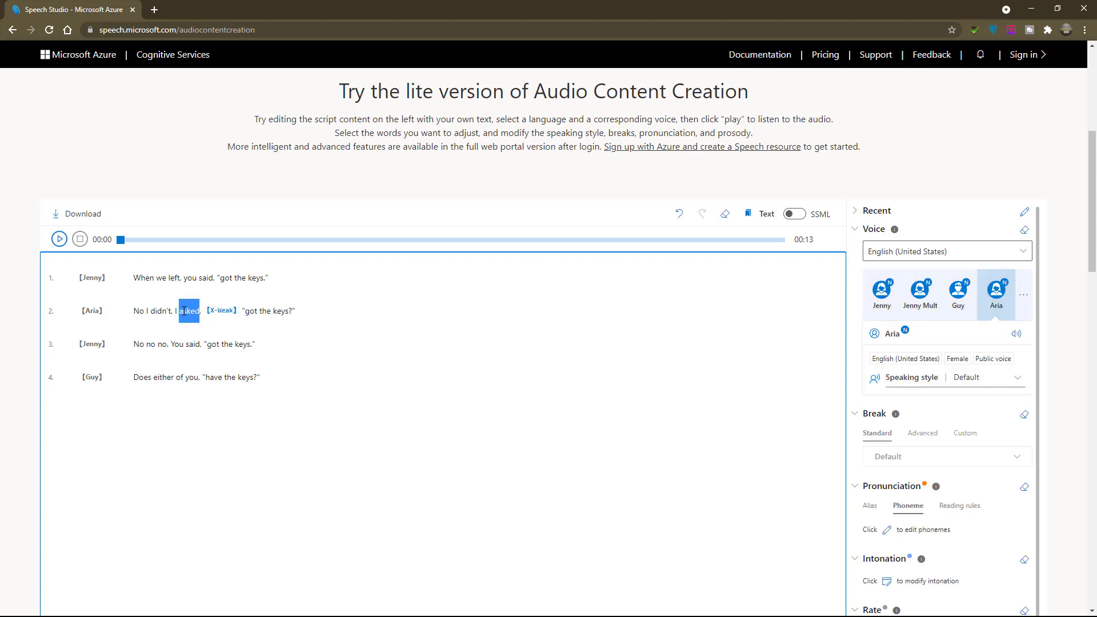
scroll(972, 451, down, 2)
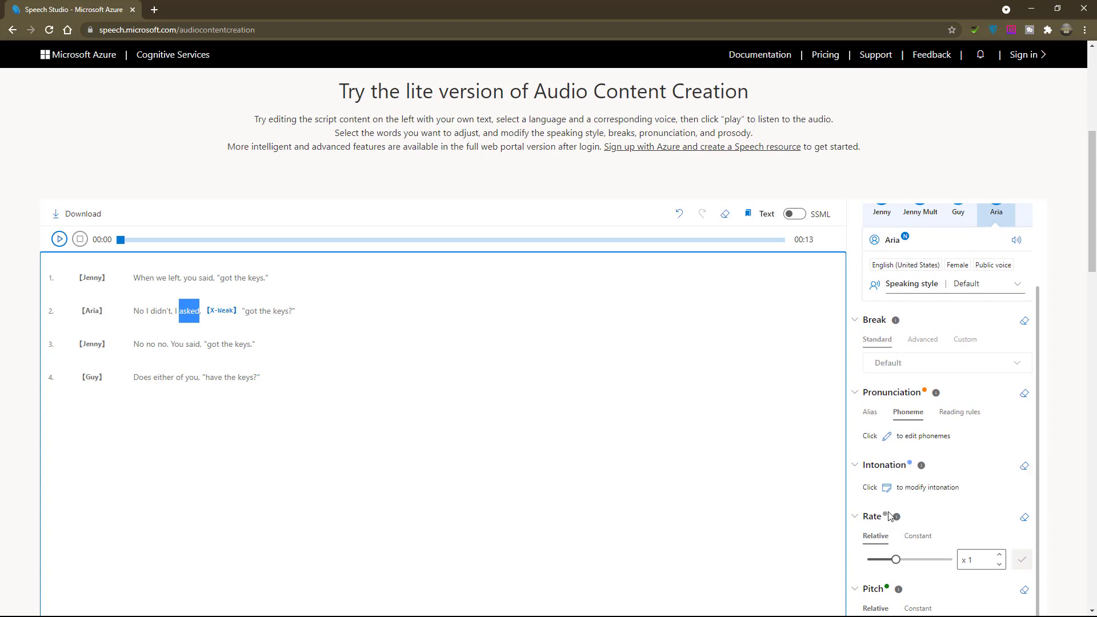
click(1000, 565)
click(1000, 554)
click(999, 565)
click(999, 554)
click(1000, 564)
click(999, 554)
click(999, 565)
click(999, 555)
click(1000, 565)
click(1000, 554)
click(999, 564)
click(999, 565)
drag(993, 560, 953, 563)
text(0.7)
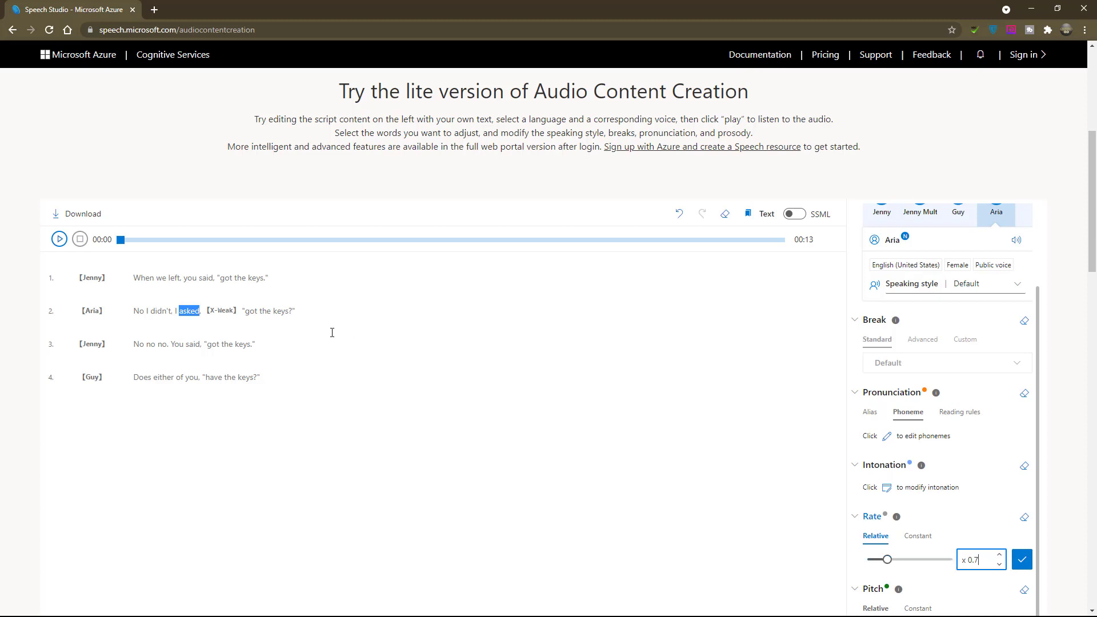
Apply the 0.7 relative rate to 'keys' and confirm its setting
double_click(279, 310)
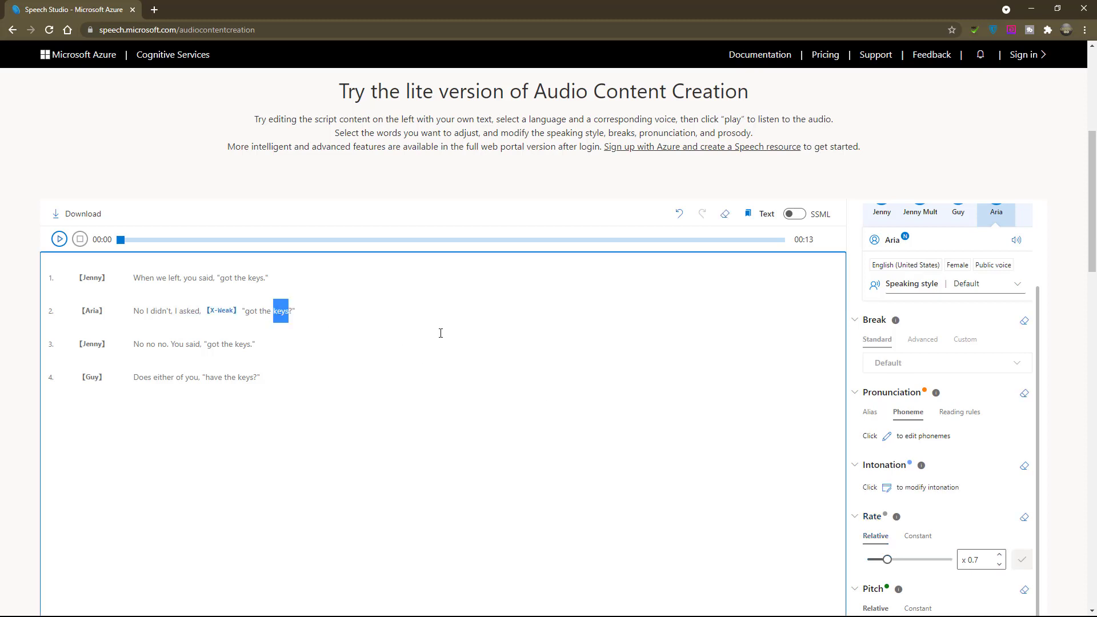
click(979, 560)
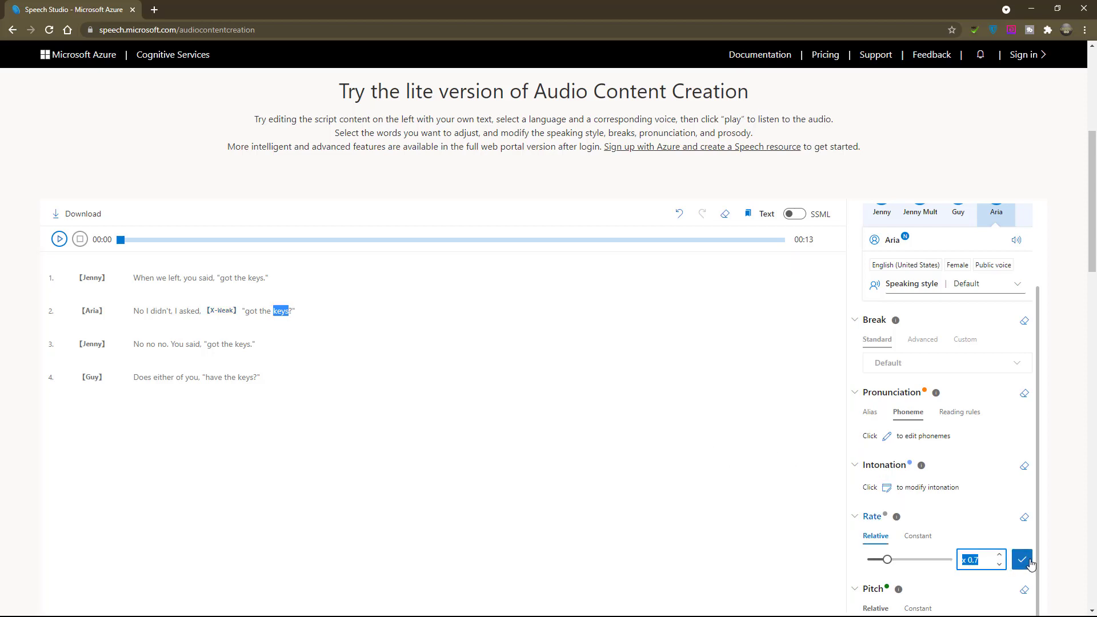
click(1023, 560)
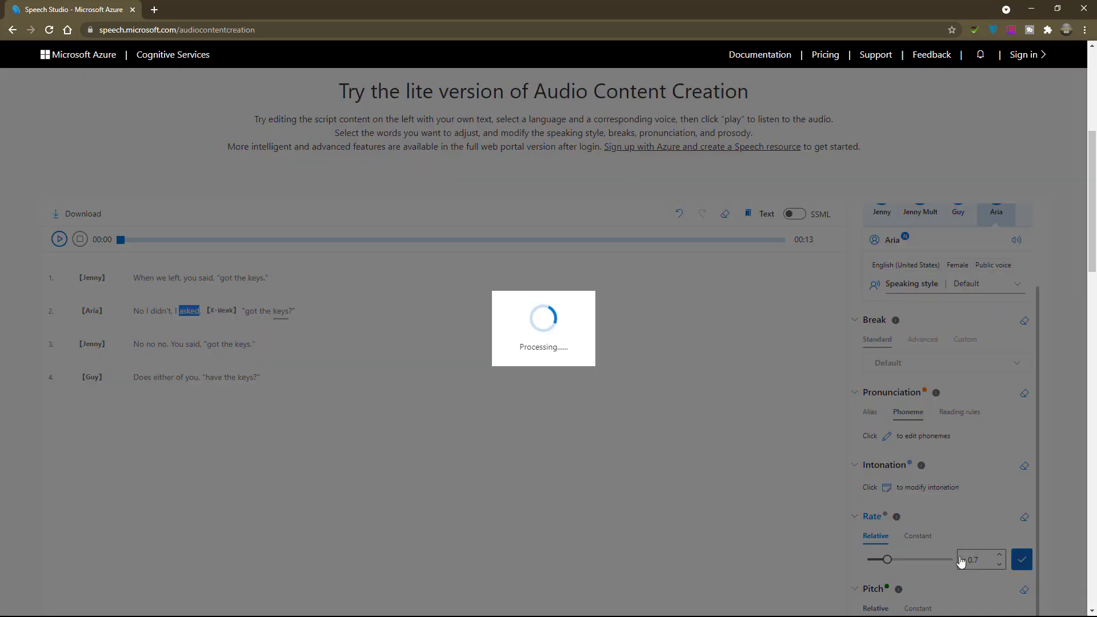
click(486, 364)
click(387, 324)
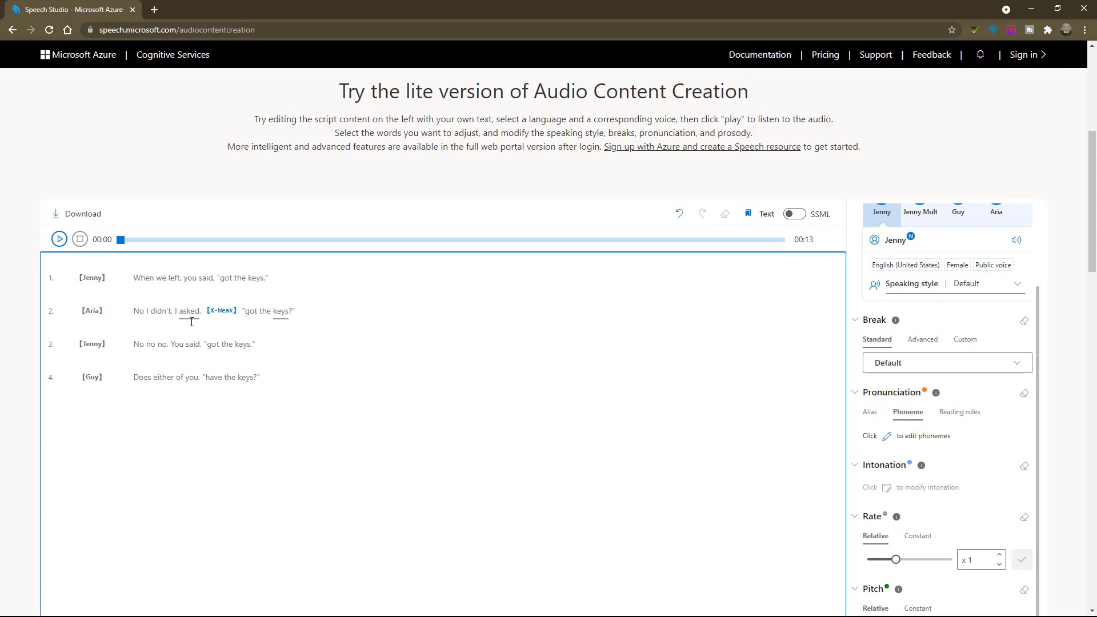
double_click(280, 312)
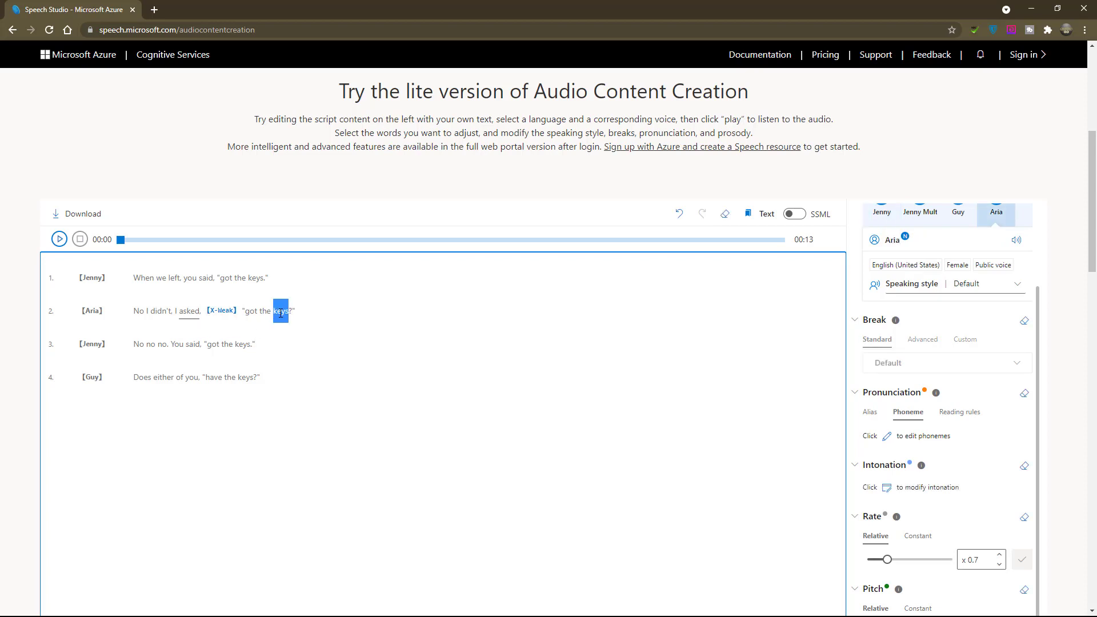
click(312, 315)
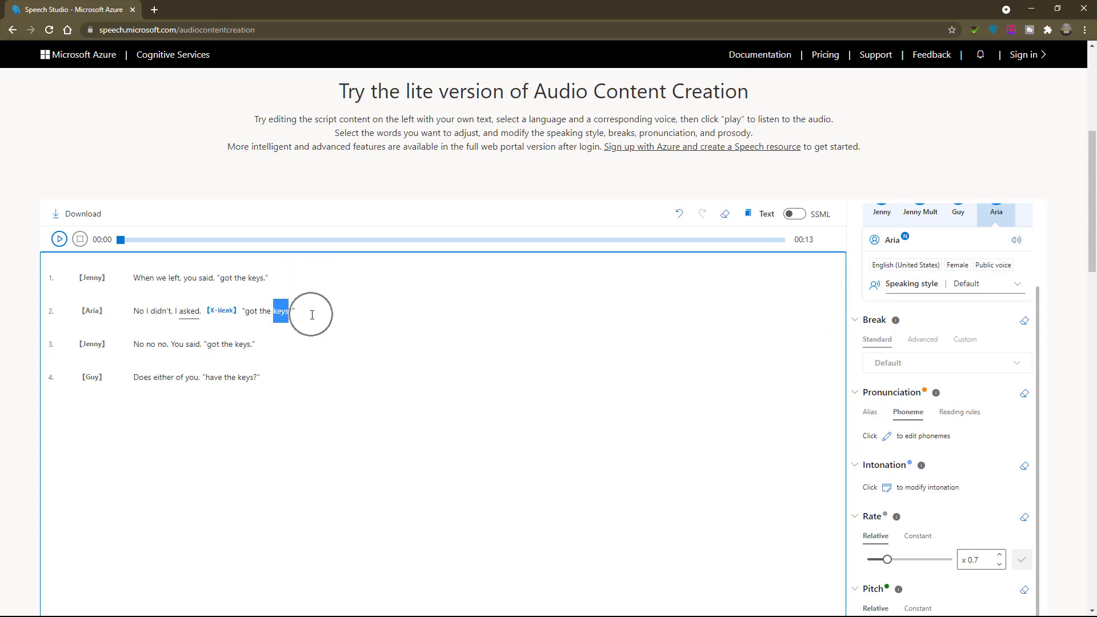
Open the intonation editor for 'keys' and clear its existing pitch points
click(888, 489)
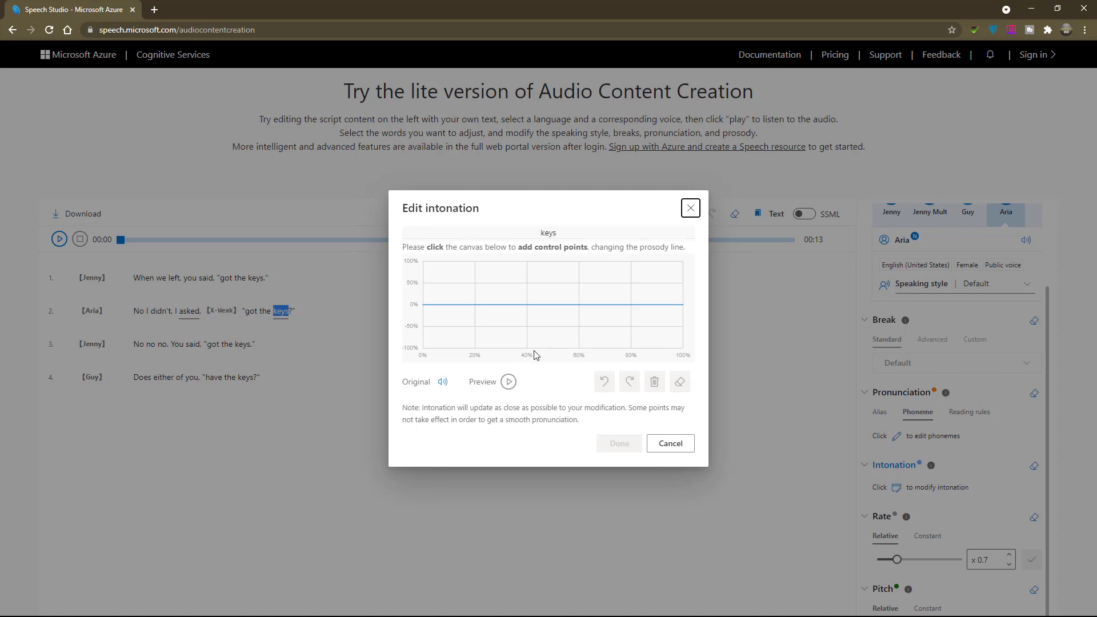
click(428, 308)
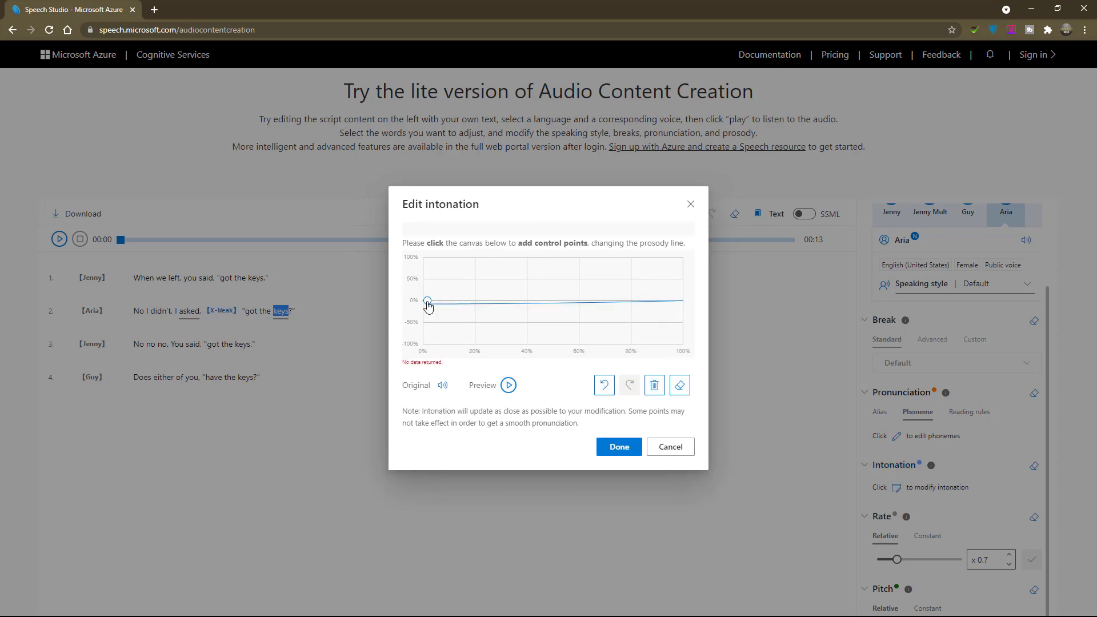
click(423, 327)
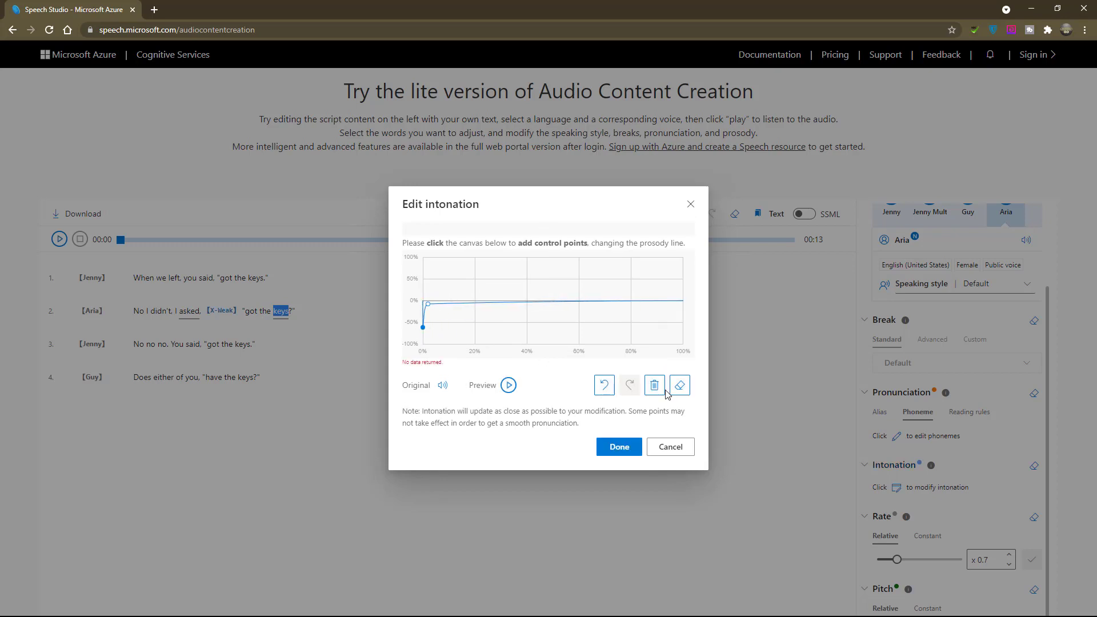
click(655, 385)
Build a rising pitch curve for 'keys' from about -75% up to the top, then preview it
click(422, 324)
click(423, 332)
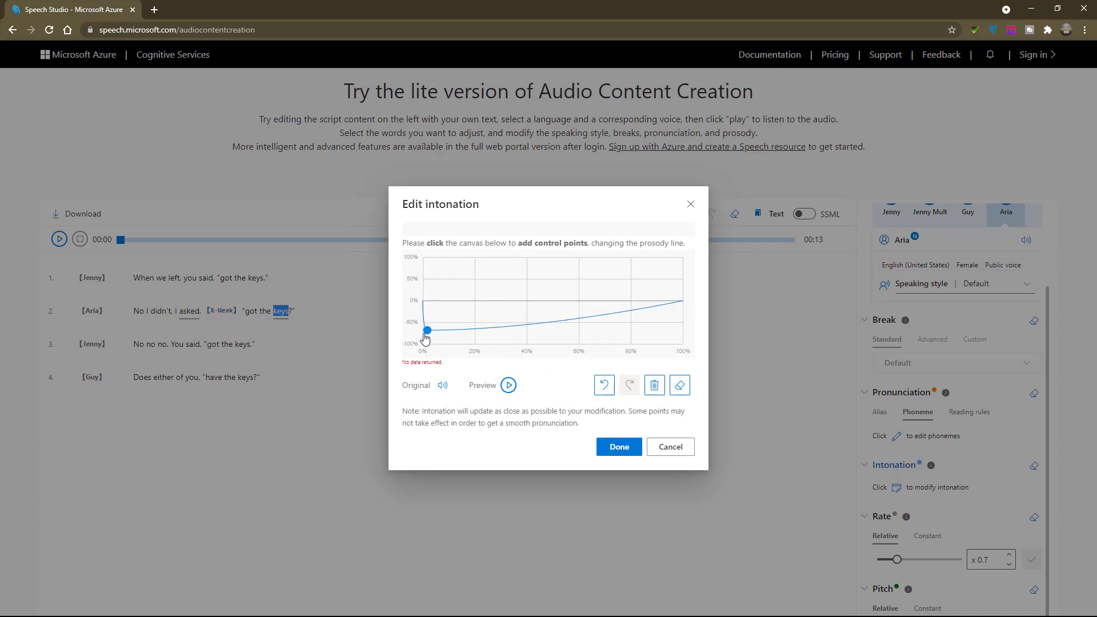
click(498, 333)
drag(497, 333, 511, 336)
click(588, 302)
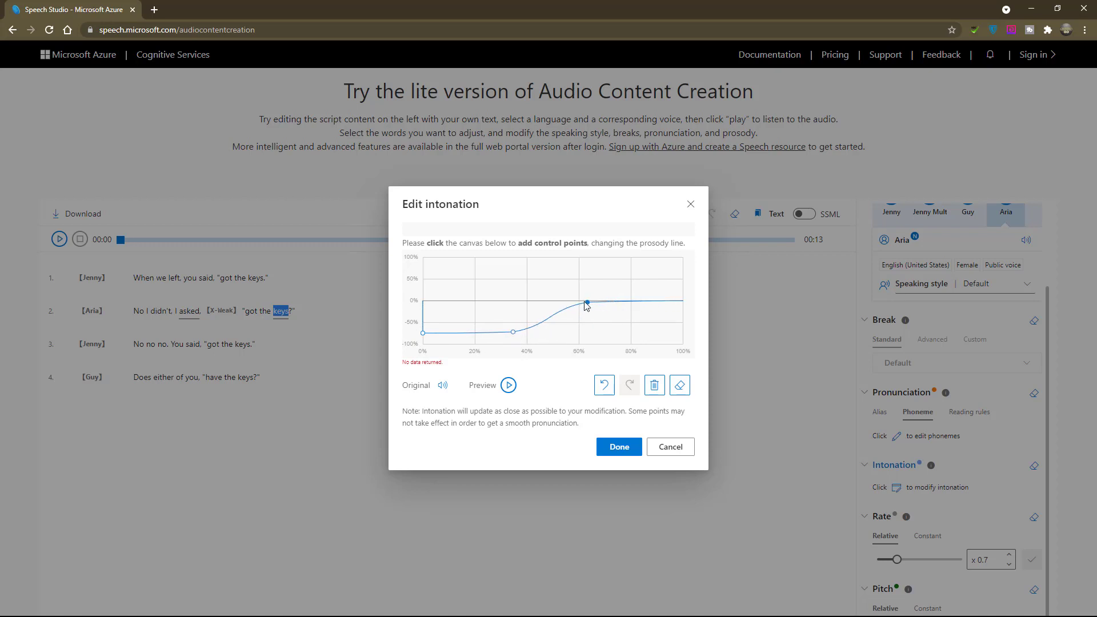
drag(588, 304, 639, 262)
click(633, 268)
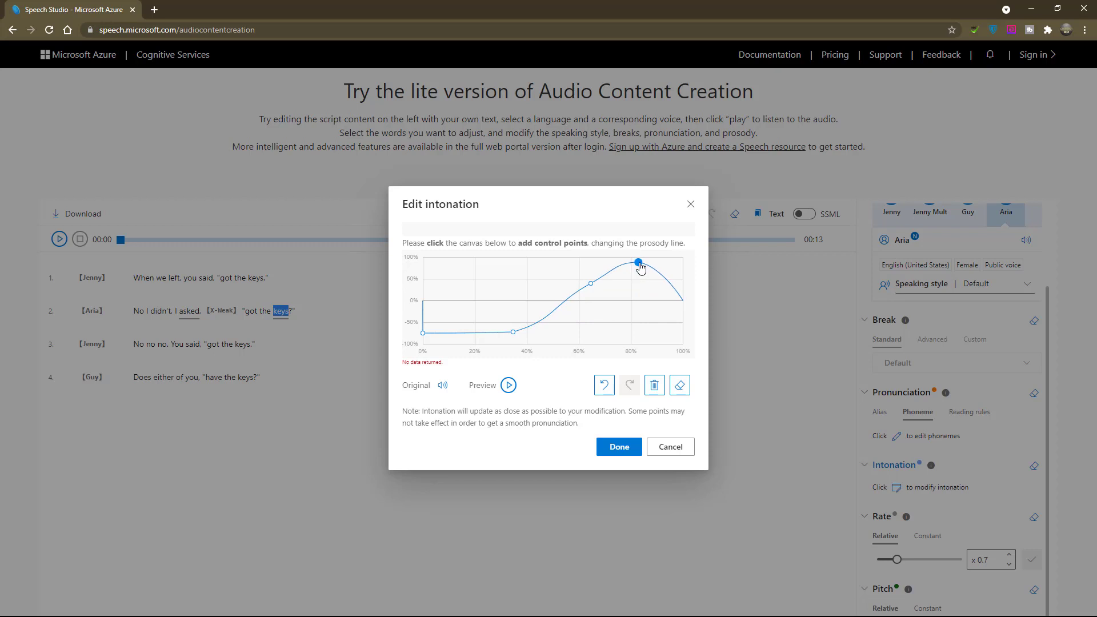
click(681, 262)
click(445, 386)
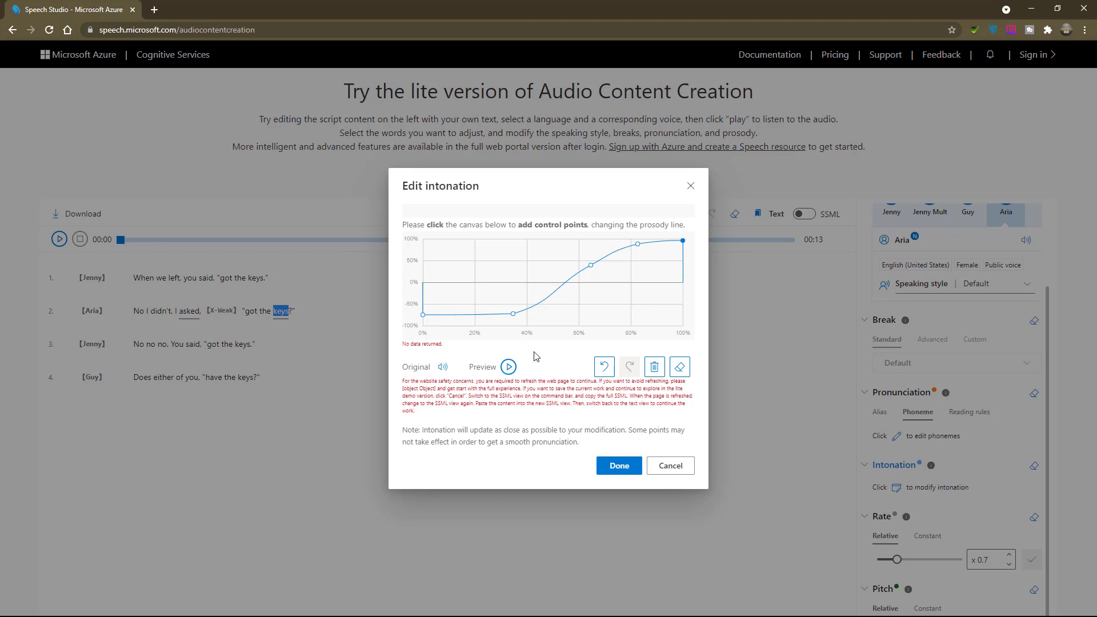
Apply the curve to 'keys', play the dialogue, and cancel the refresh warning
click(620, 466)
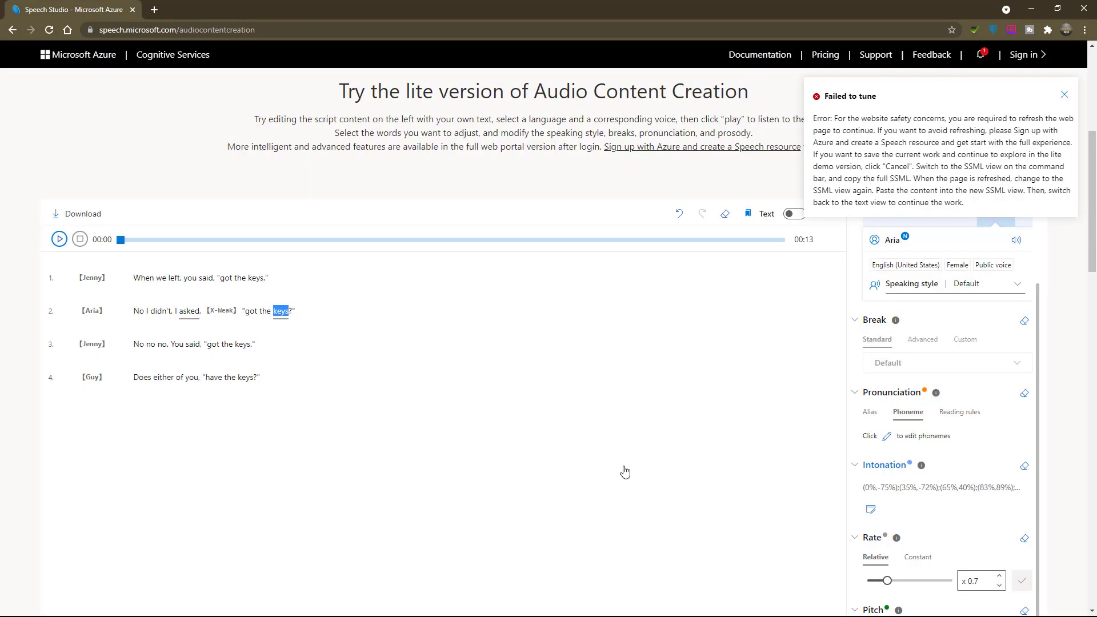
click(353, 304)
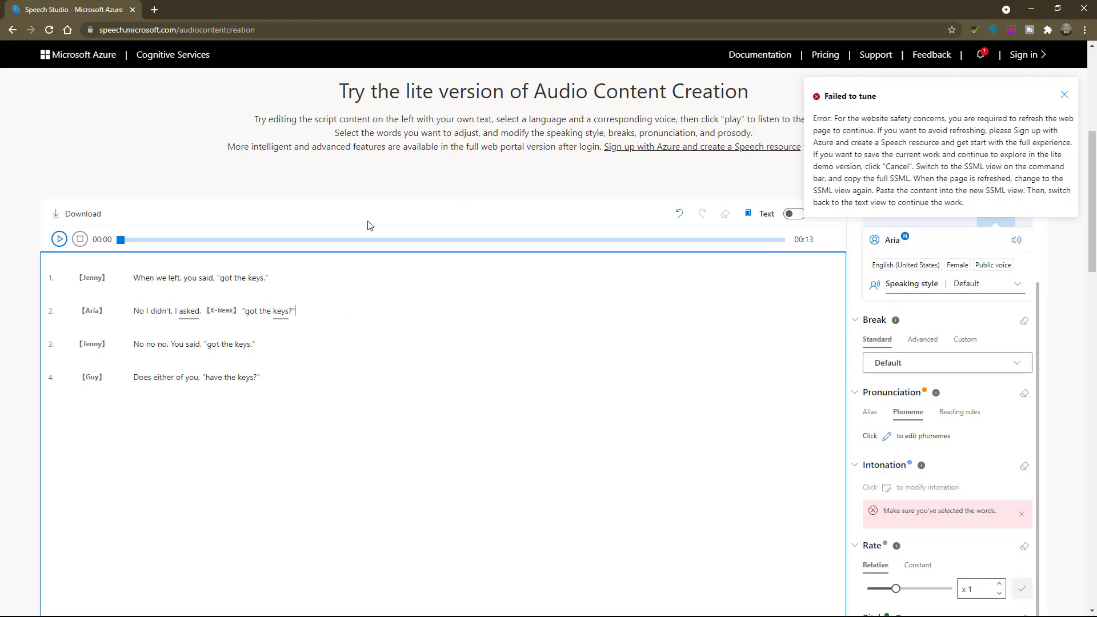
click(59, 239)
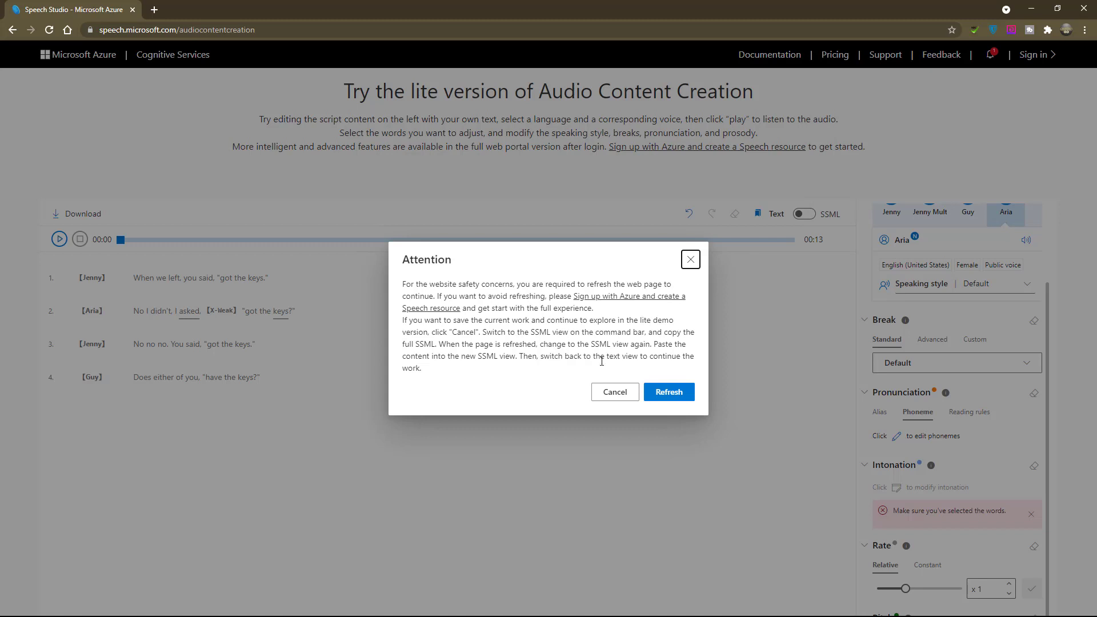
click(663, 399)
click(623, 398)
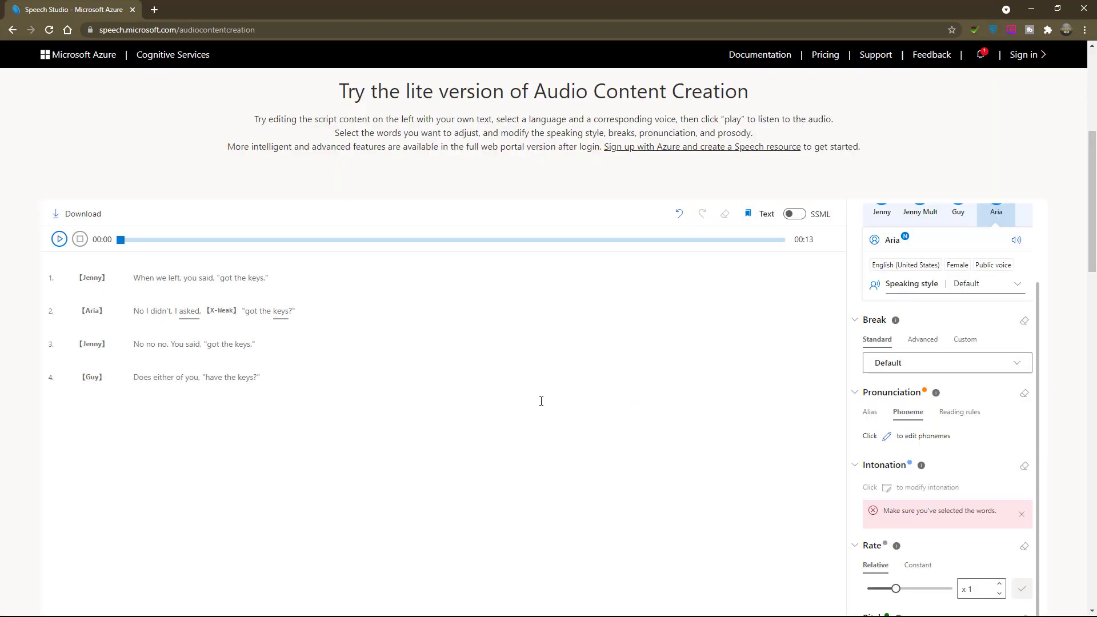
Copy all of the dialogue's SSML markup from SSML view, then reload the page with F5
click(801, 217)
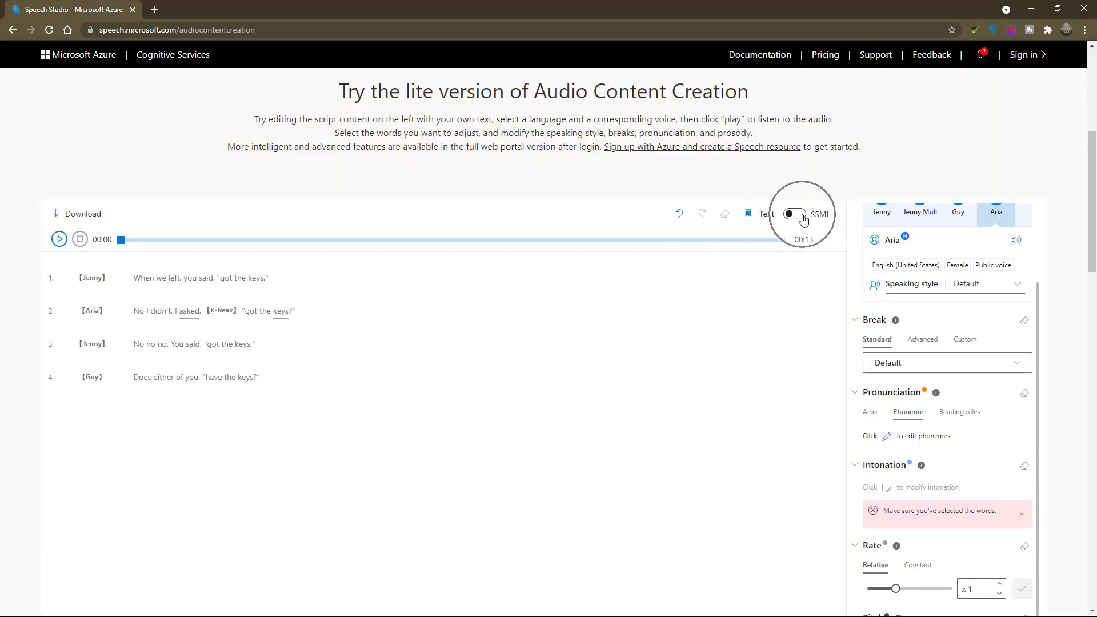
click(803, 218)
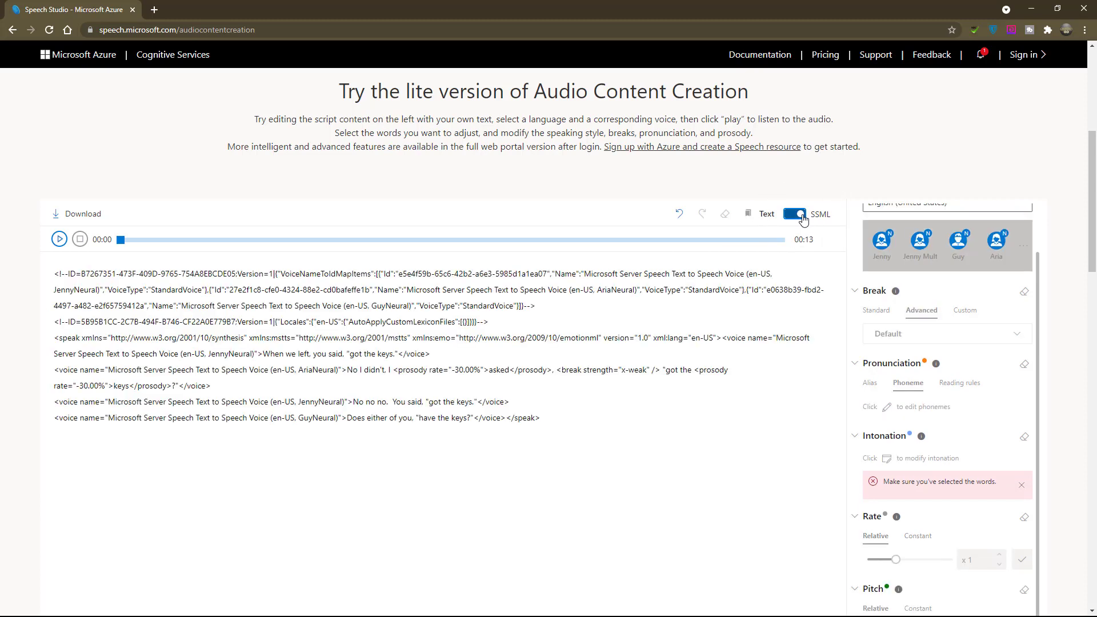
click(434, 338)
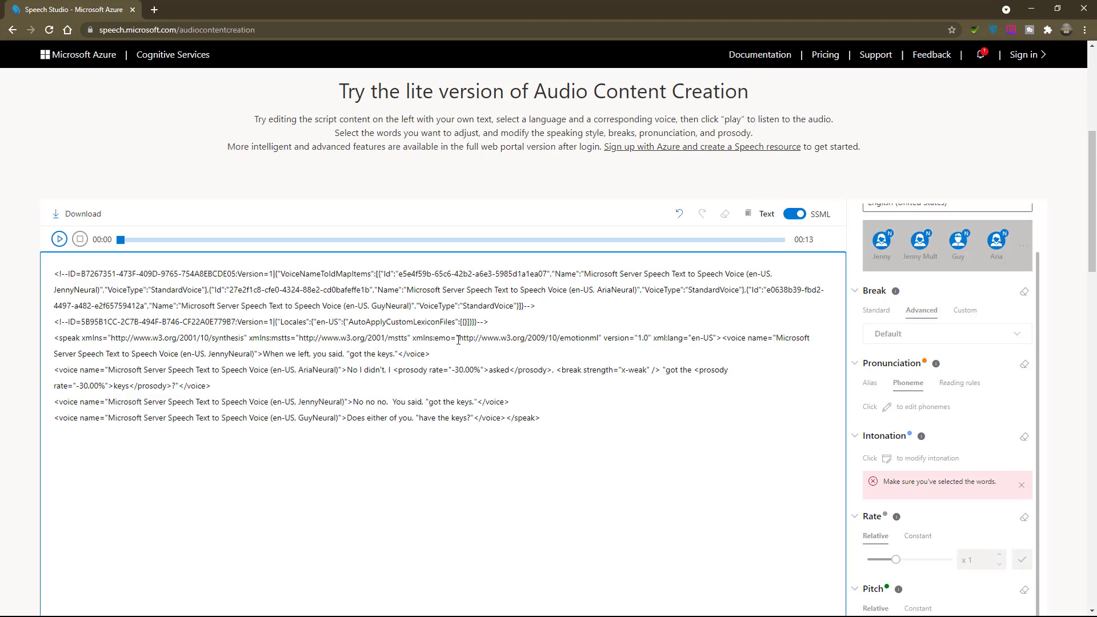
key(ctrl+a)
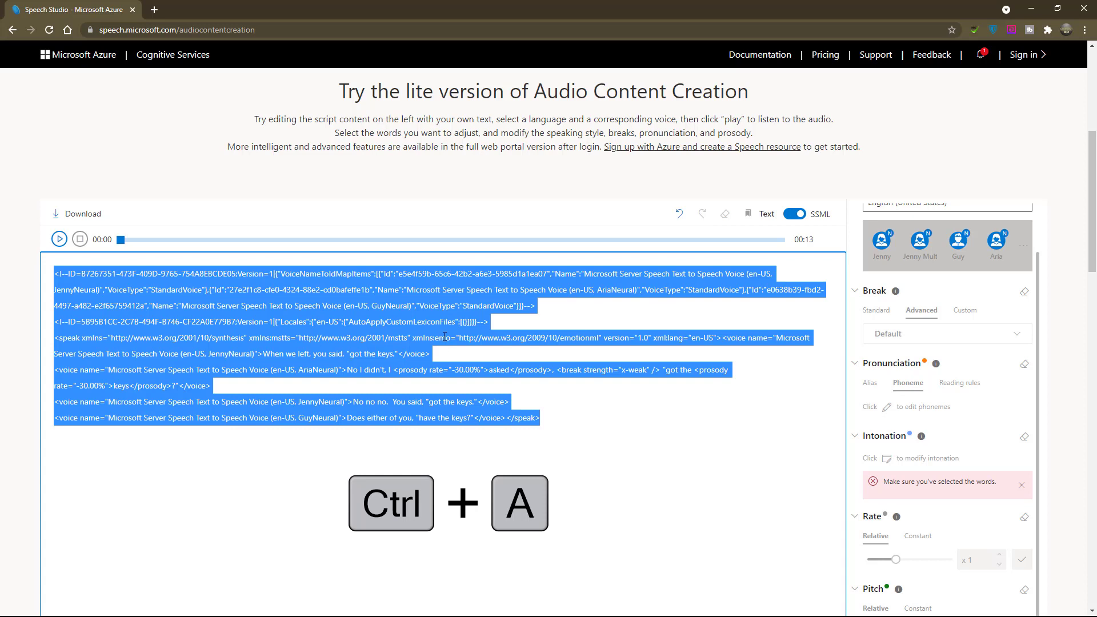
key(ctrl+c)
key(F5)
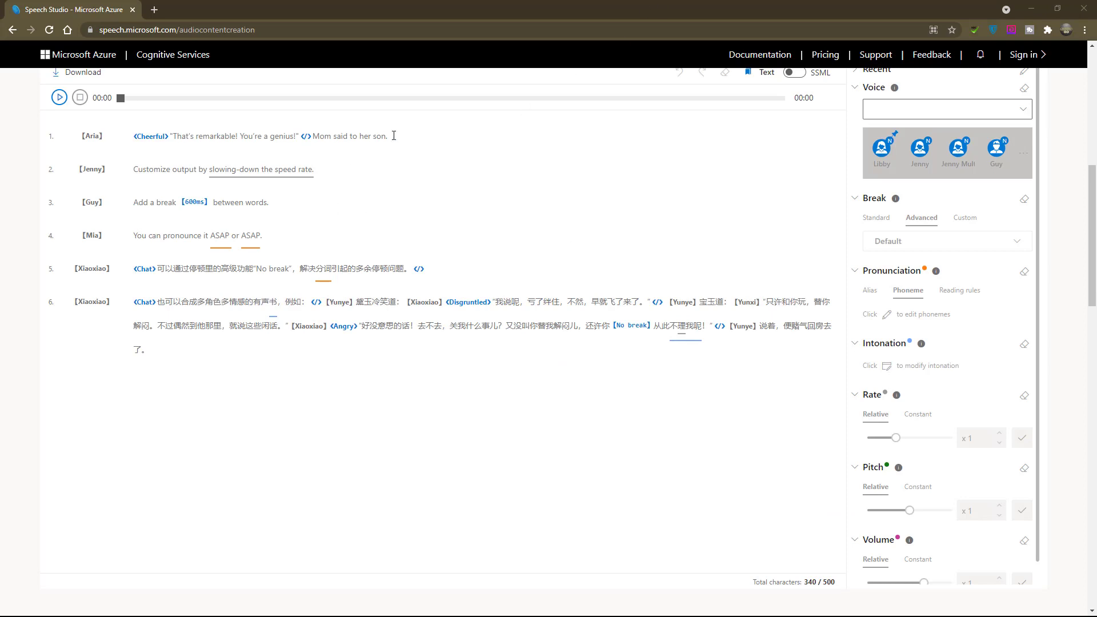
Replace the sample SSML with the saved dialogue markup and return to Text view
scroll(489, 127, up, 1)
click(802, 130)
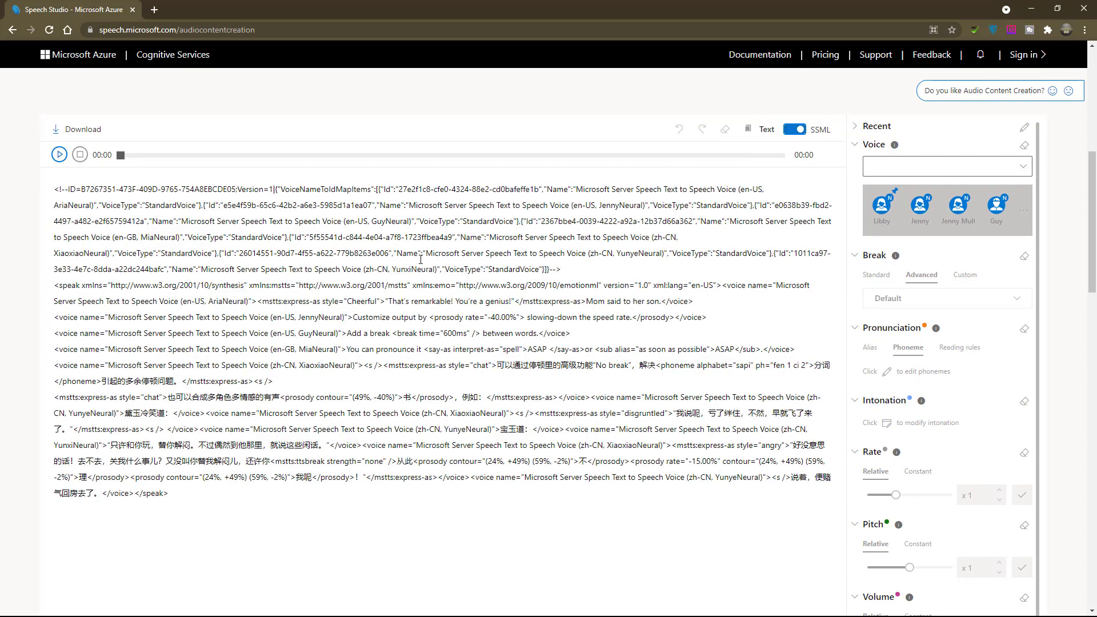
click(407, 253)
key(ctrl+a)
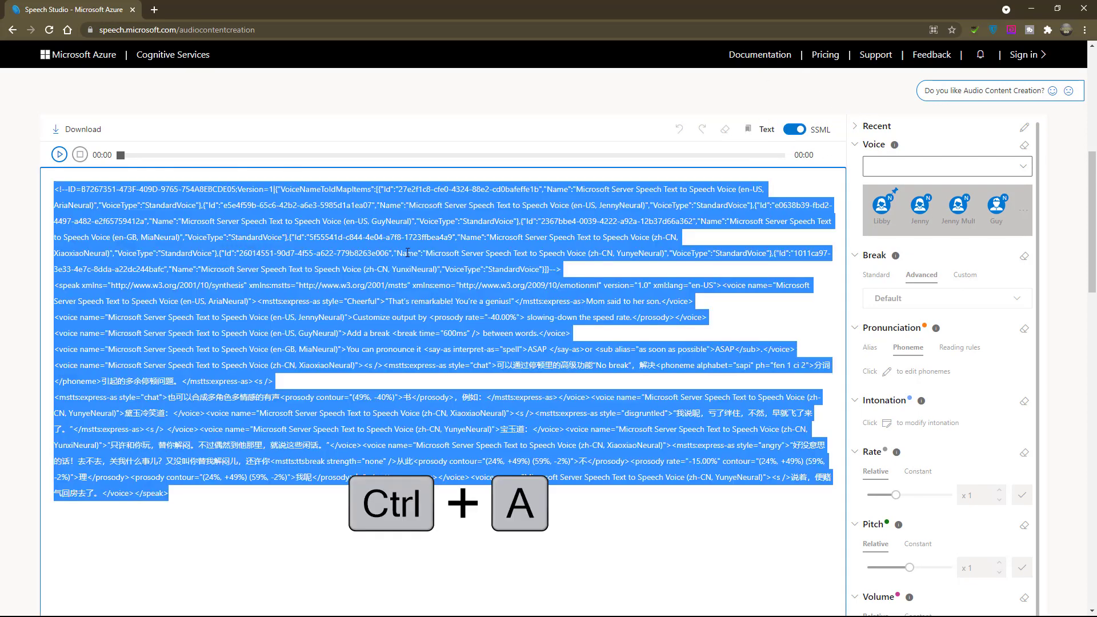
key(Delete)
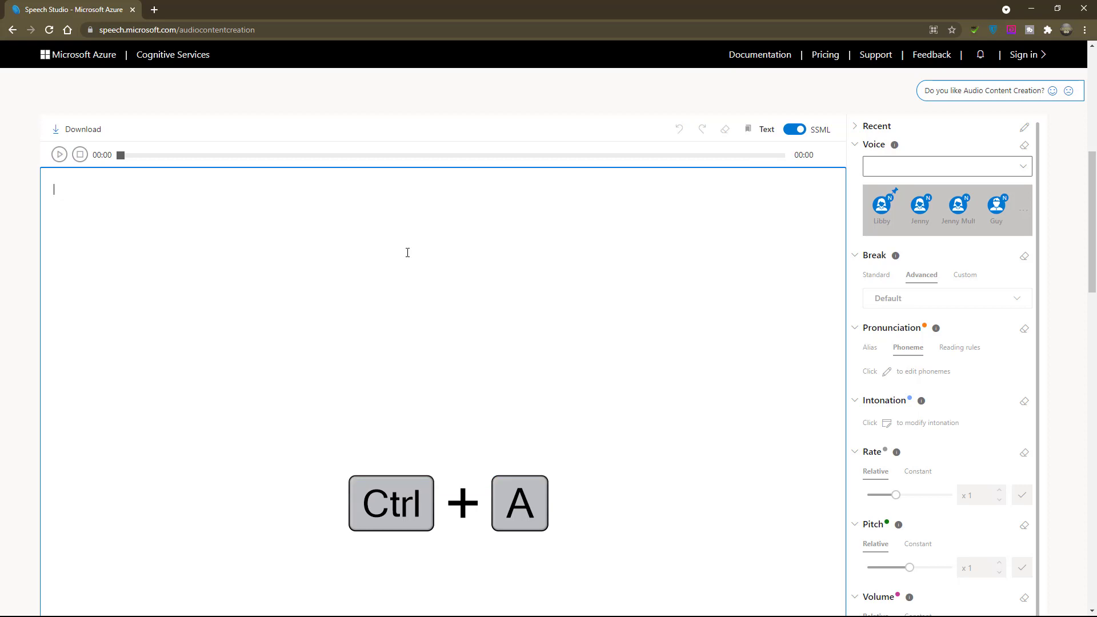
key(ctrl+v)
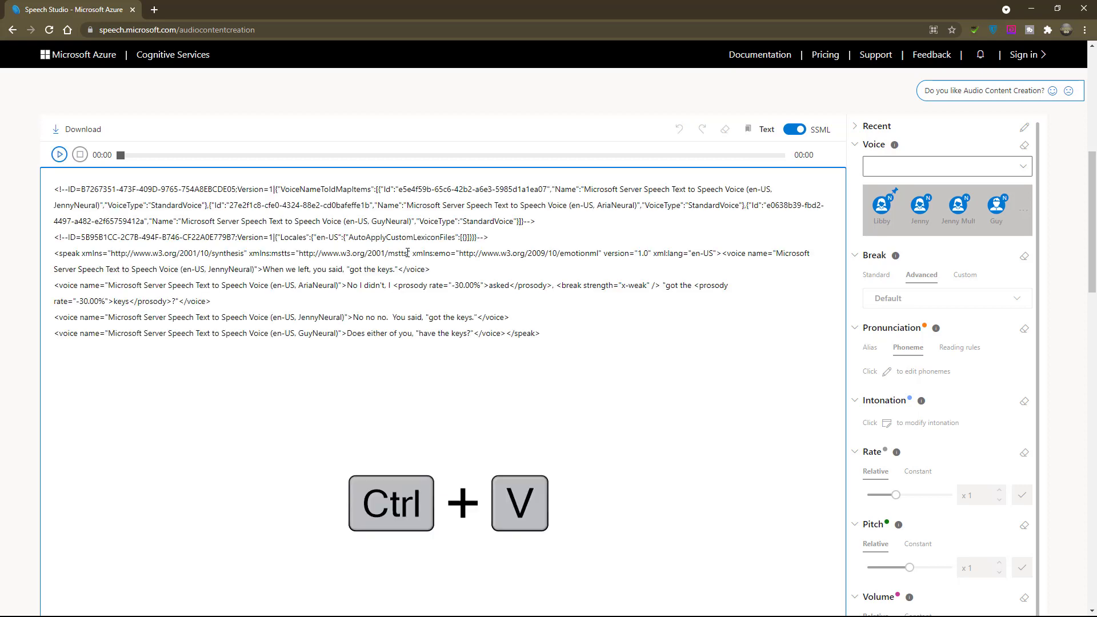
click(792, 129)
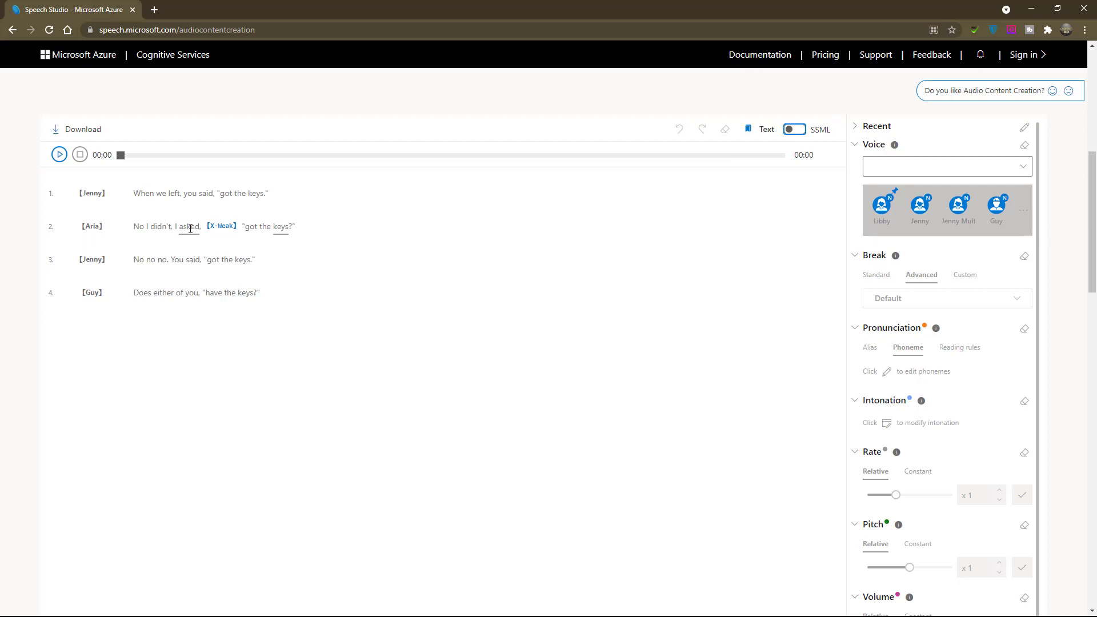
Give 'keys' in Aria's line a pitch curve rising from low to 100%
double_click(281, 227)
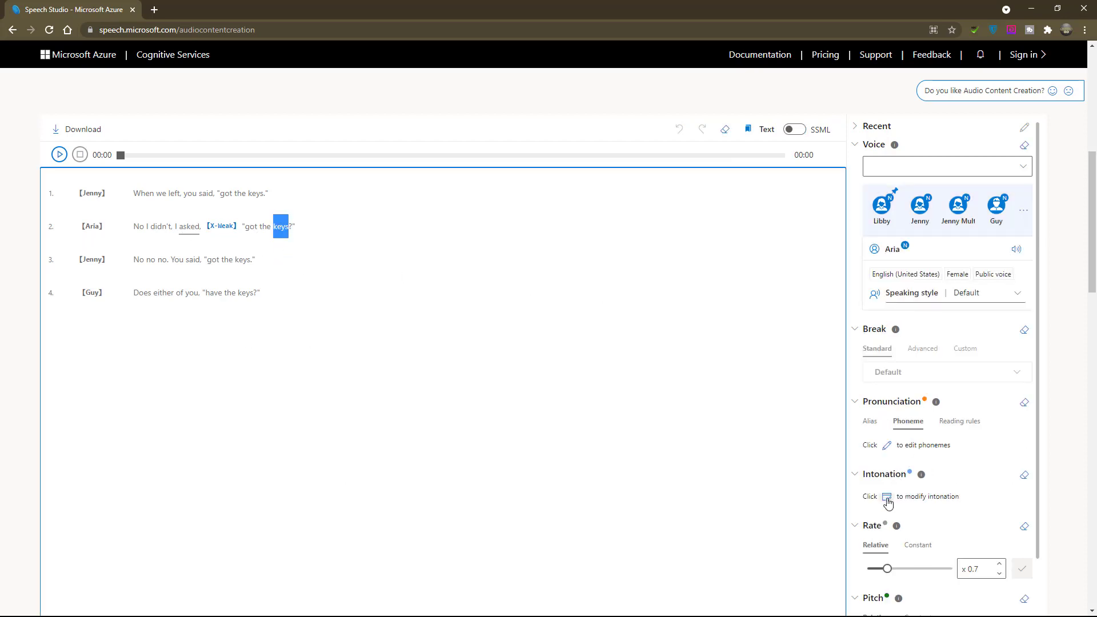
click(887, 496)
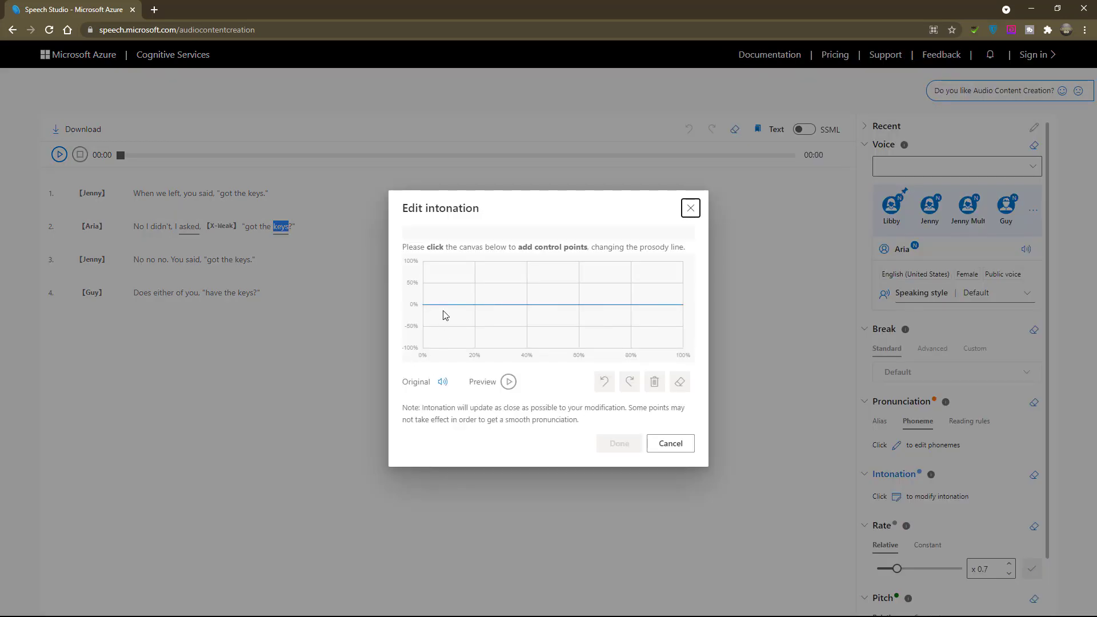
click(428, 328)
click(504, 308)
click(602, 277)
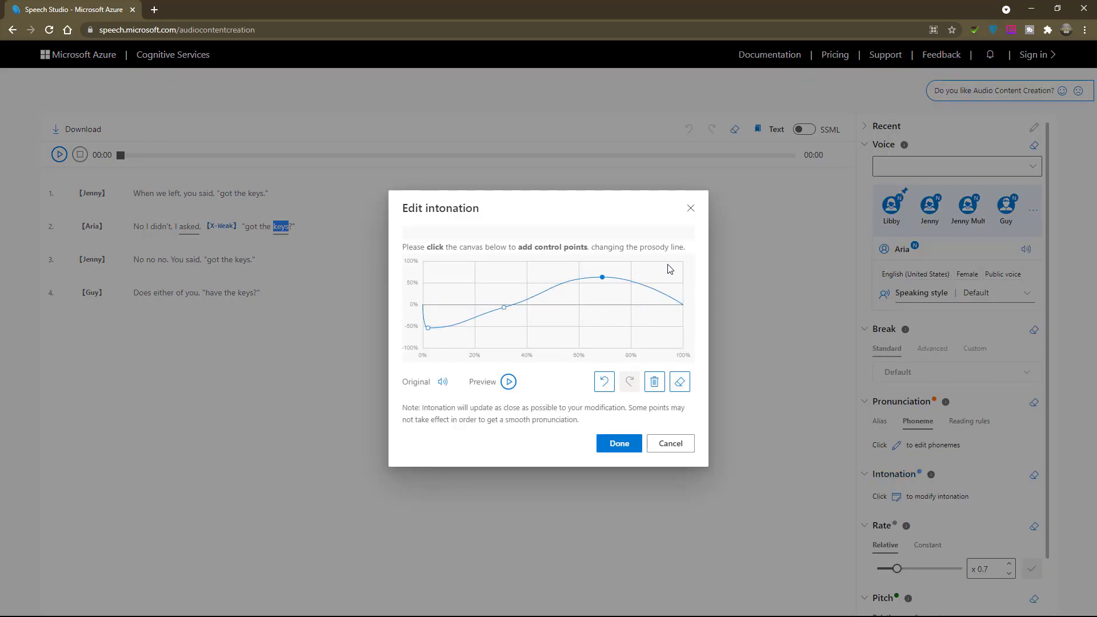
mouse_move(669, 262)
mouse_down()
mouse_move(627, 262)
mouse_move(656, 281)
mouse_move(683, 267)
mouse_up()
drag(600, 276, 551, 288)
drag(627, 262, 608, 261)
drag(684, 267, 683, 262)
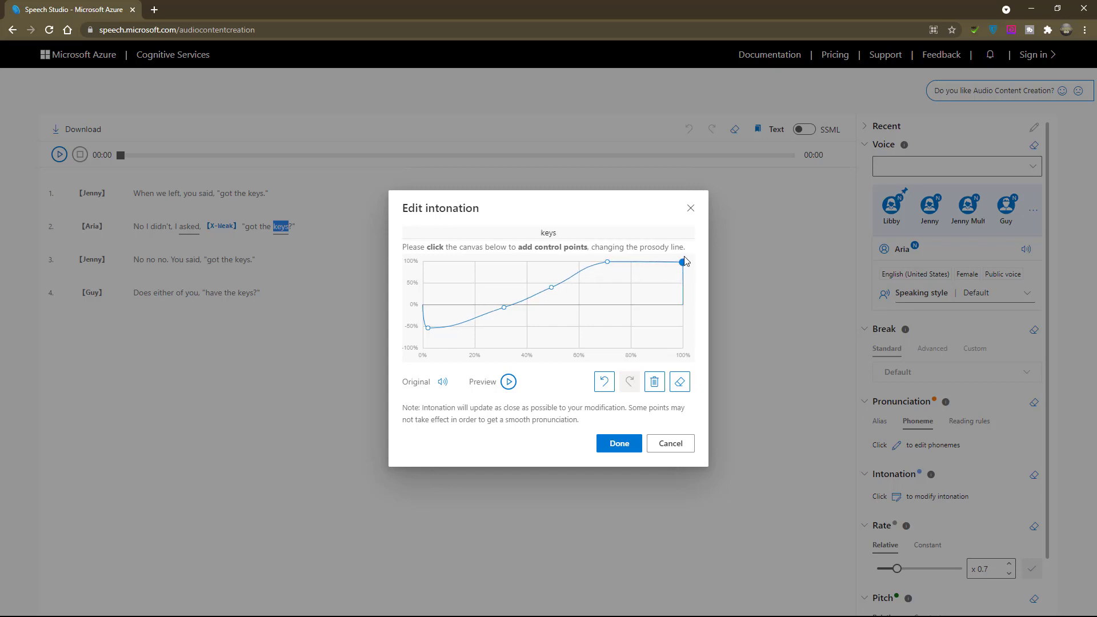
click(620, 444)
Give 'asked' in Aria's line a pitch curve falling from high to about -70%
double_click(189, 226)
click(887, 497)
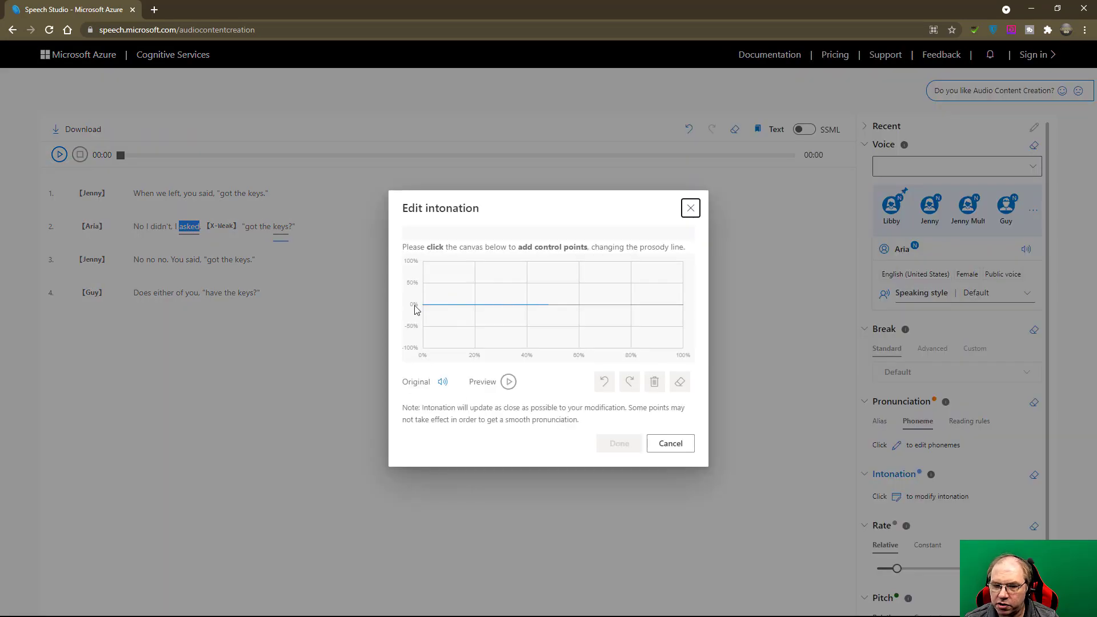
click(424, 268)
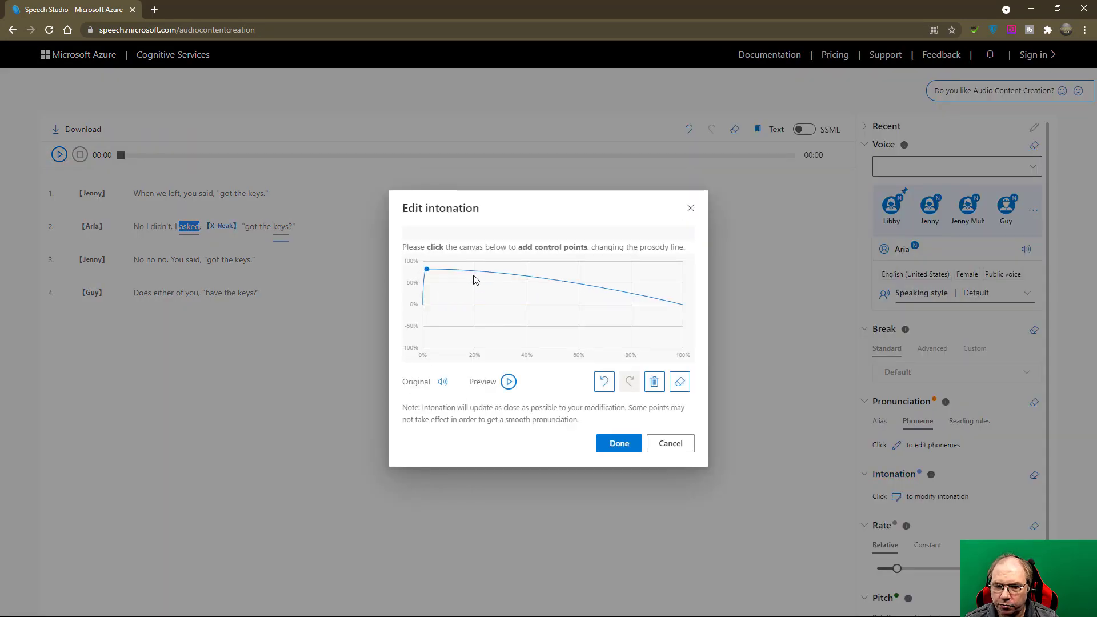
click(499, 288)
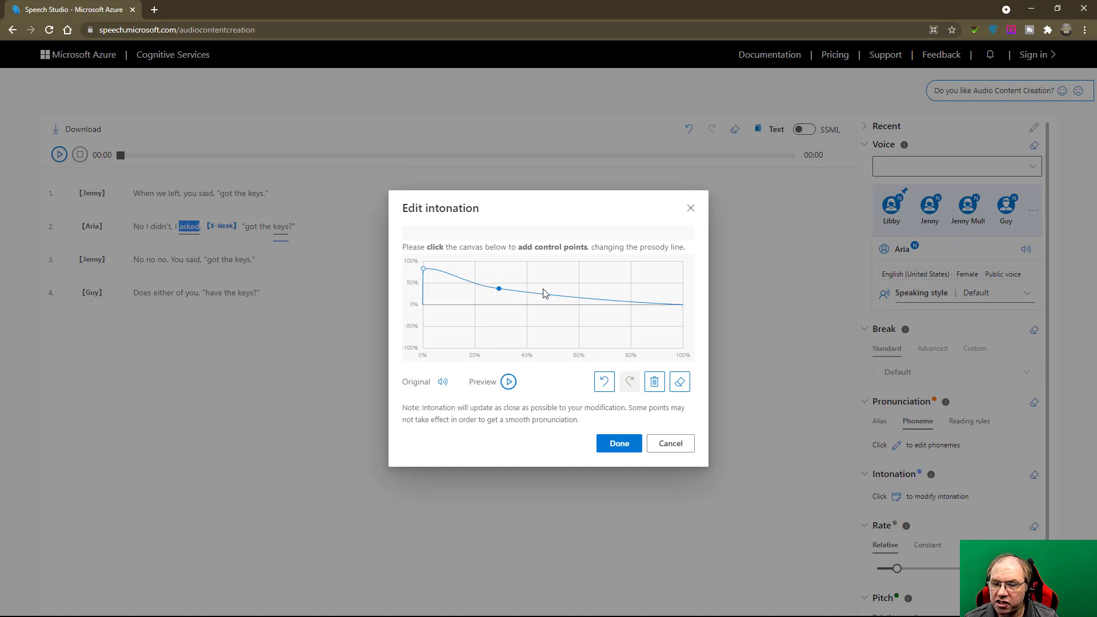
click(578, 315)
click(642, 331)
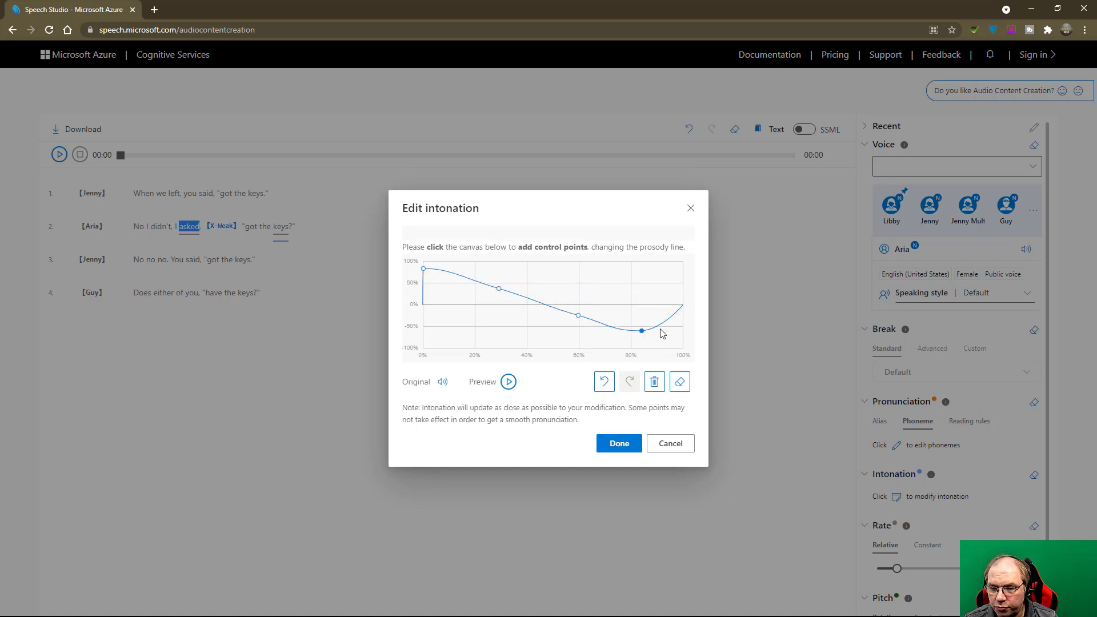
click(675, 318)
drag(673, 326, 691, 340)
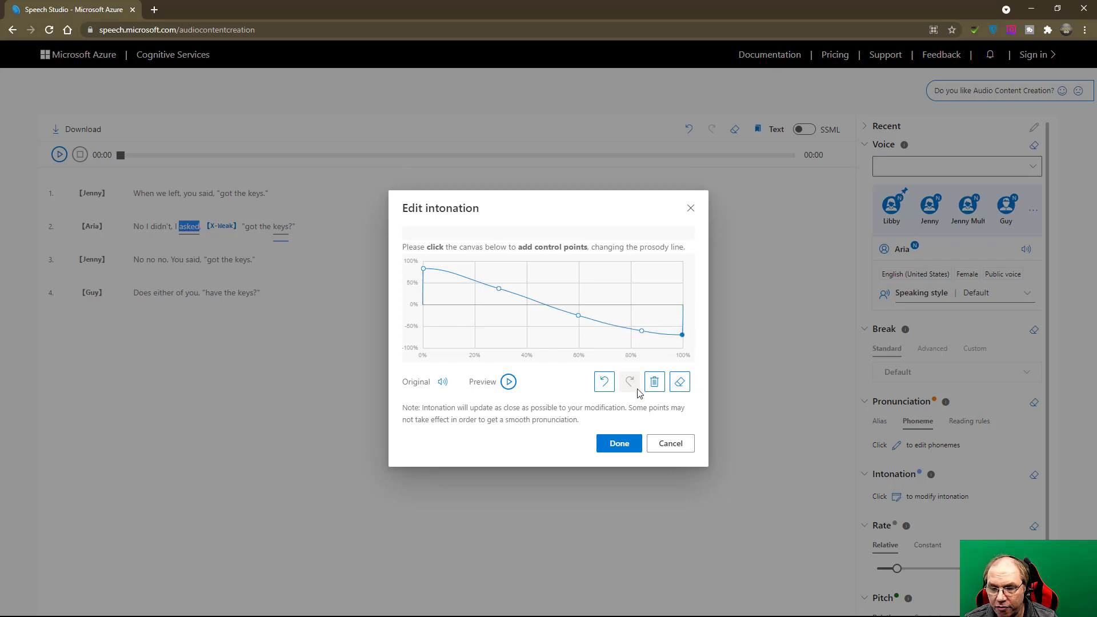
click(619, 443)
click(278, 297)
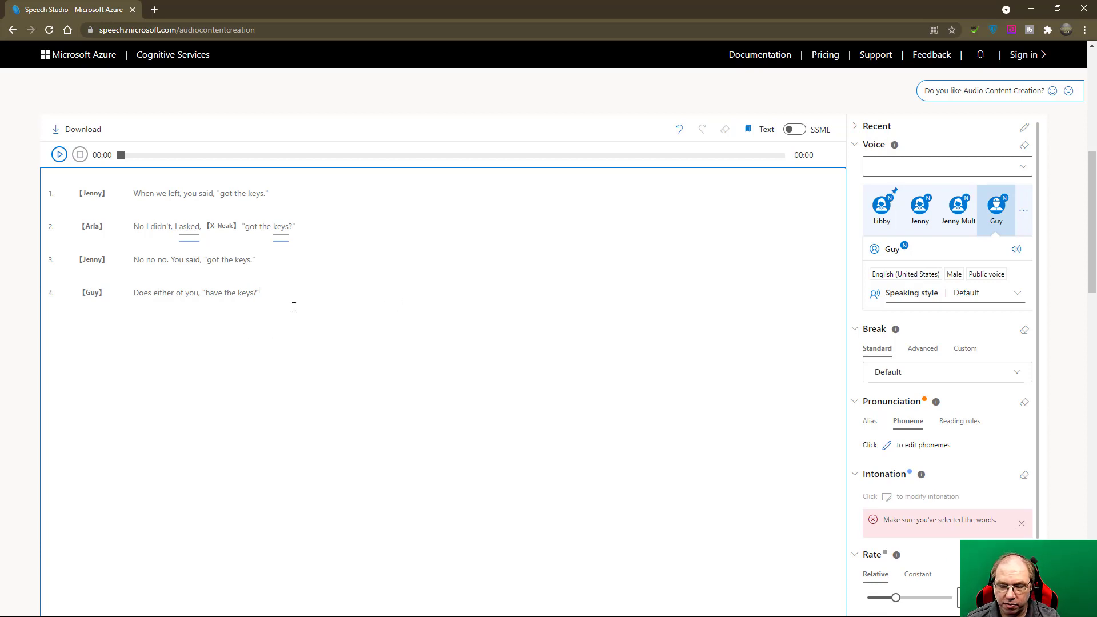
Add a new line reading 'Schuyler' below Guy's line and play the script
key(Return)
key(Return)
text(Schuy)
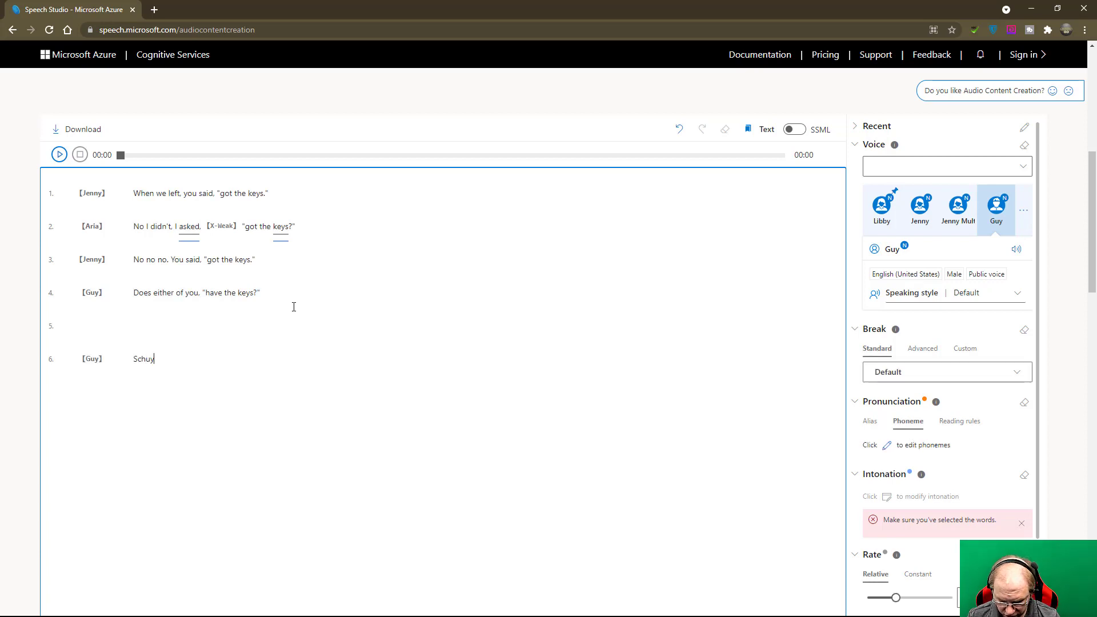
text(ler)
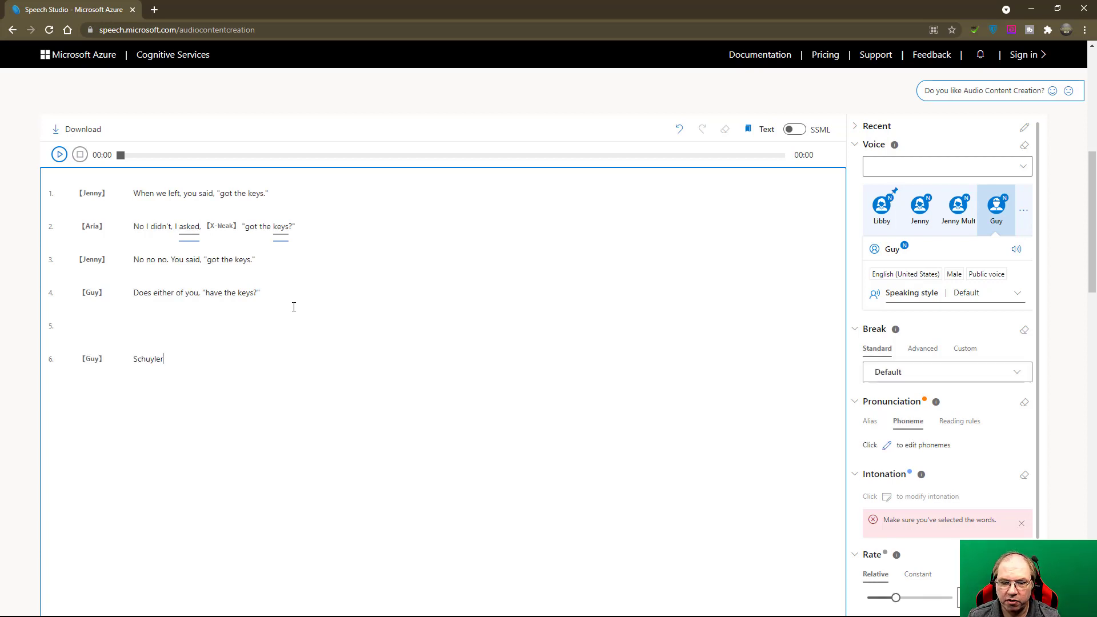
double_click(154, 360)
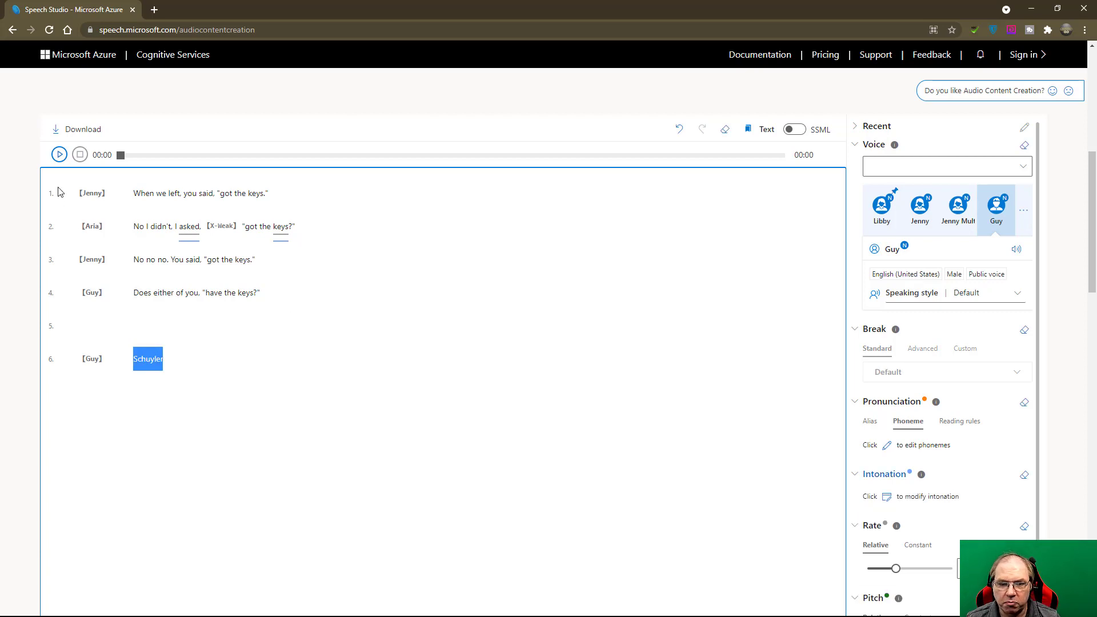
click(59, 155)
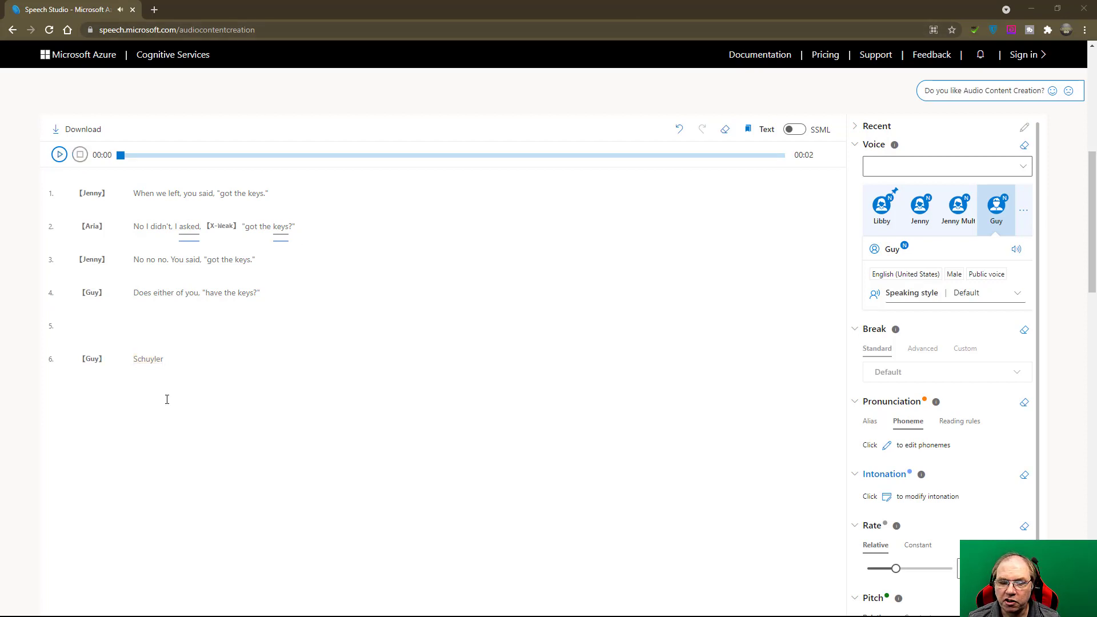
Set the alias pronunciation of 'Schuyler' to 'Shaila'
double_click(143, 357)
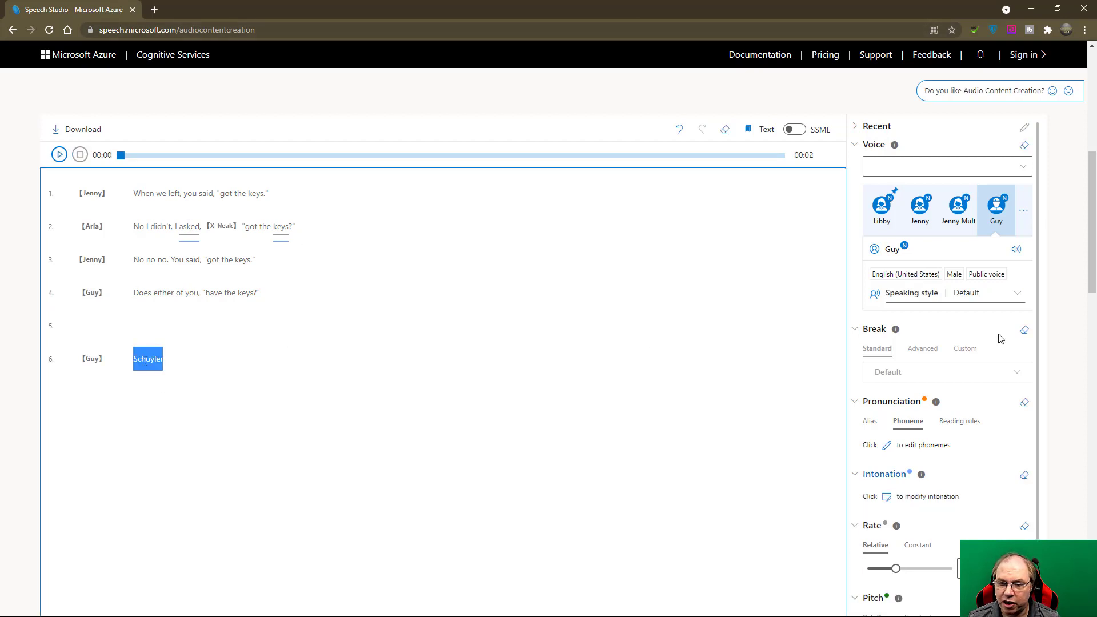
click(871, 423)
click(916, 445)
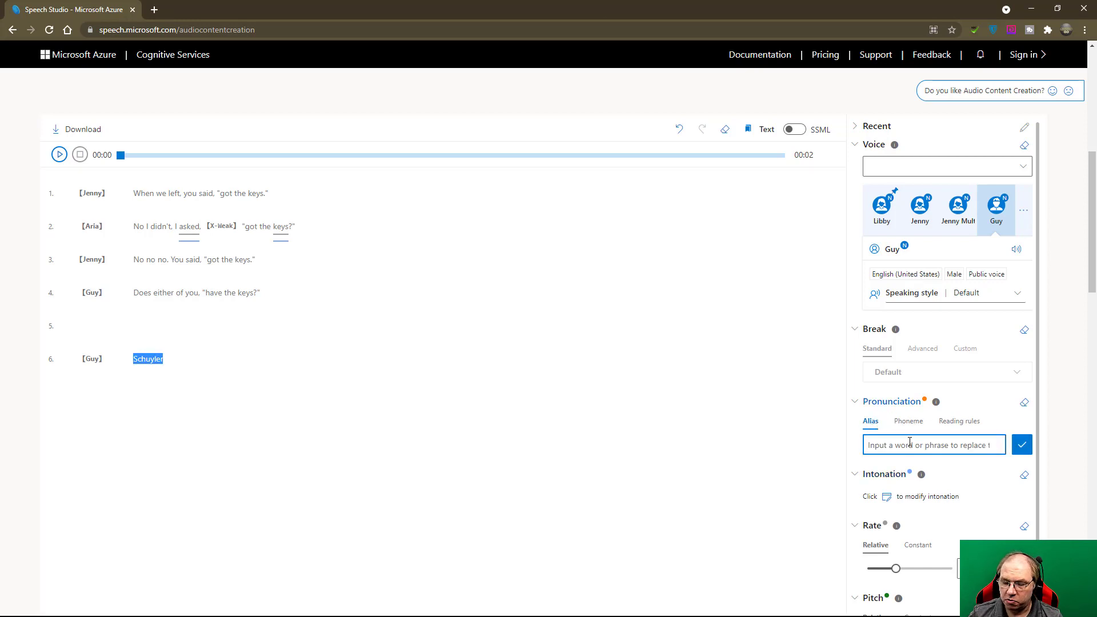
text(Sh)
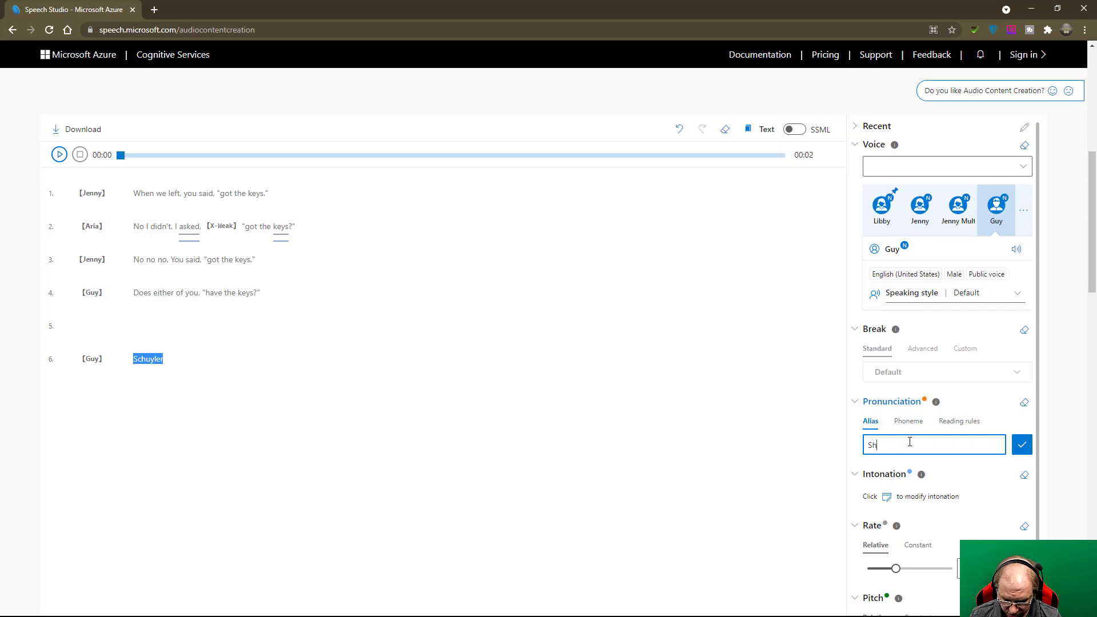
text(ila)
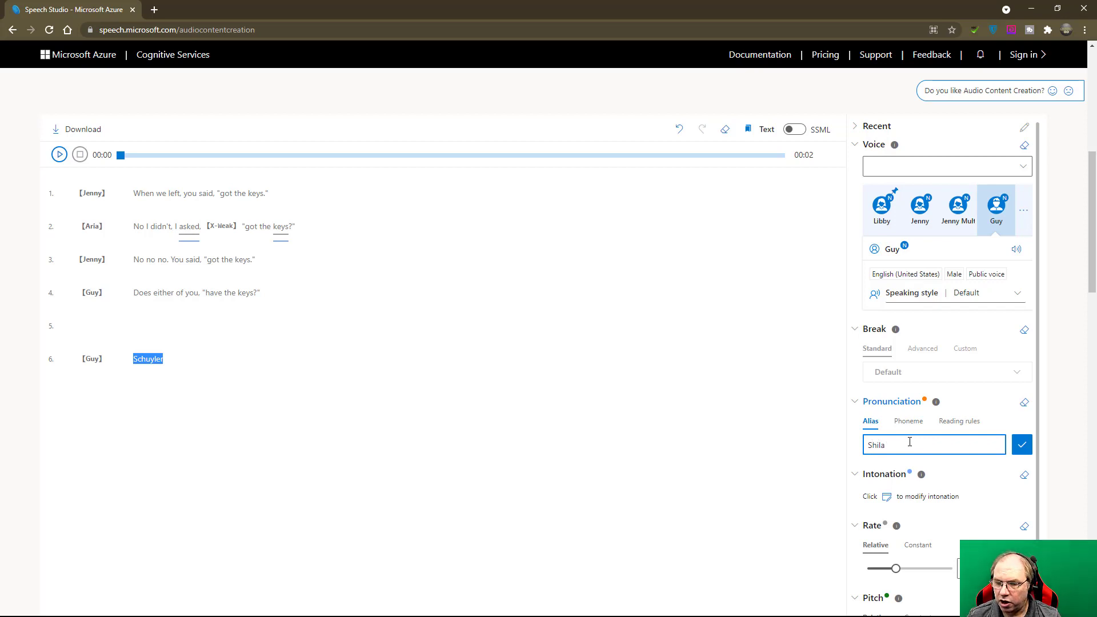
key(BackSpace)
key(BackSpace)
key(BackSpace)
text(aila)
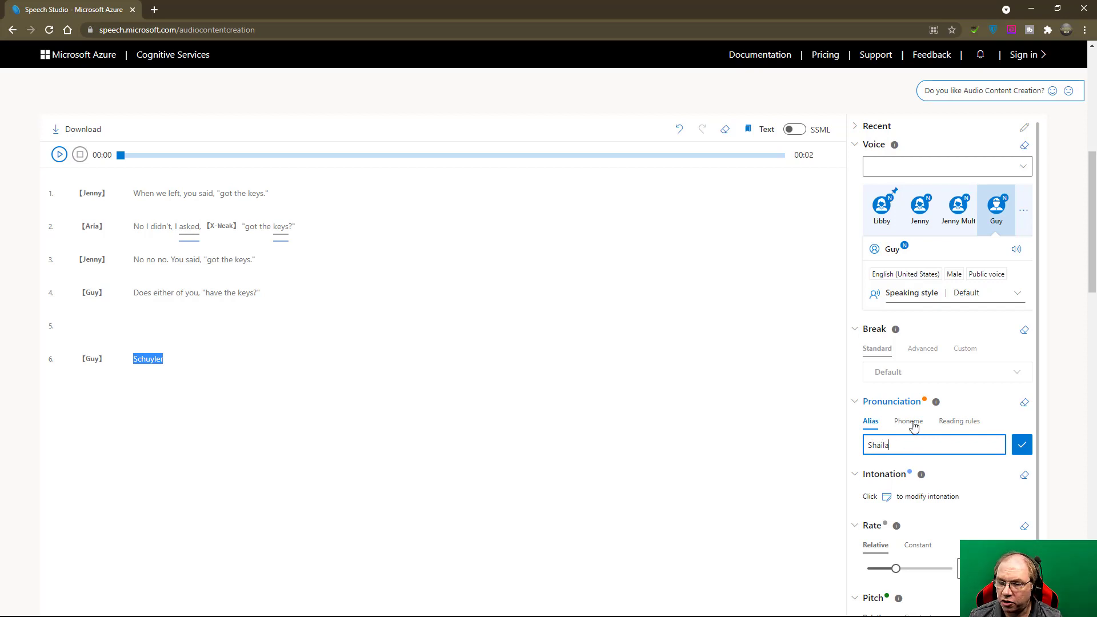
click(914, 424)
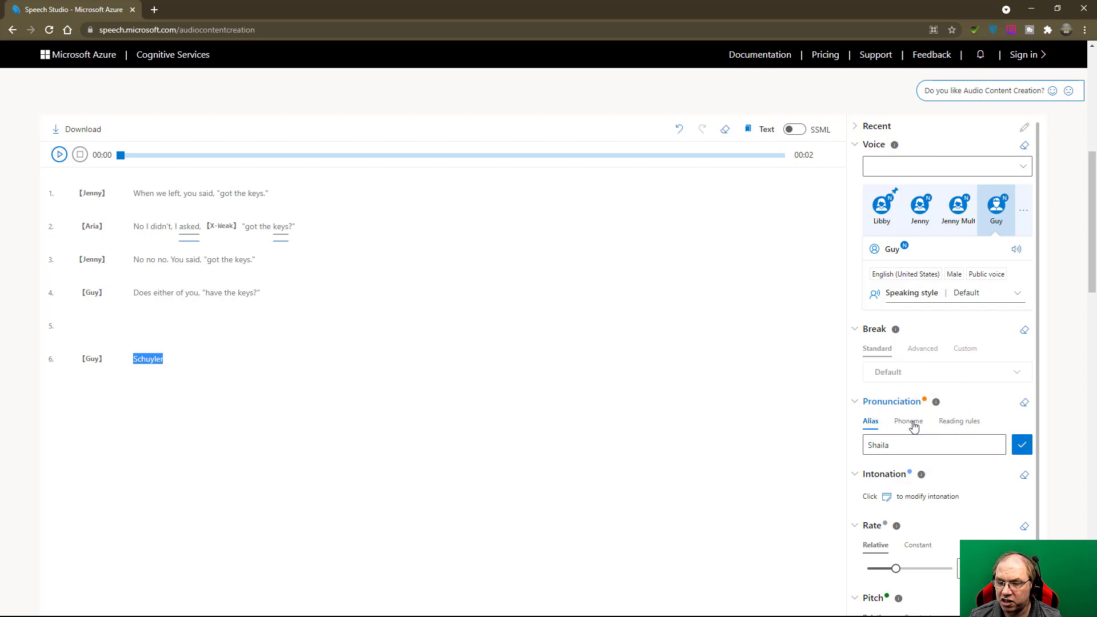
click(887, 446)
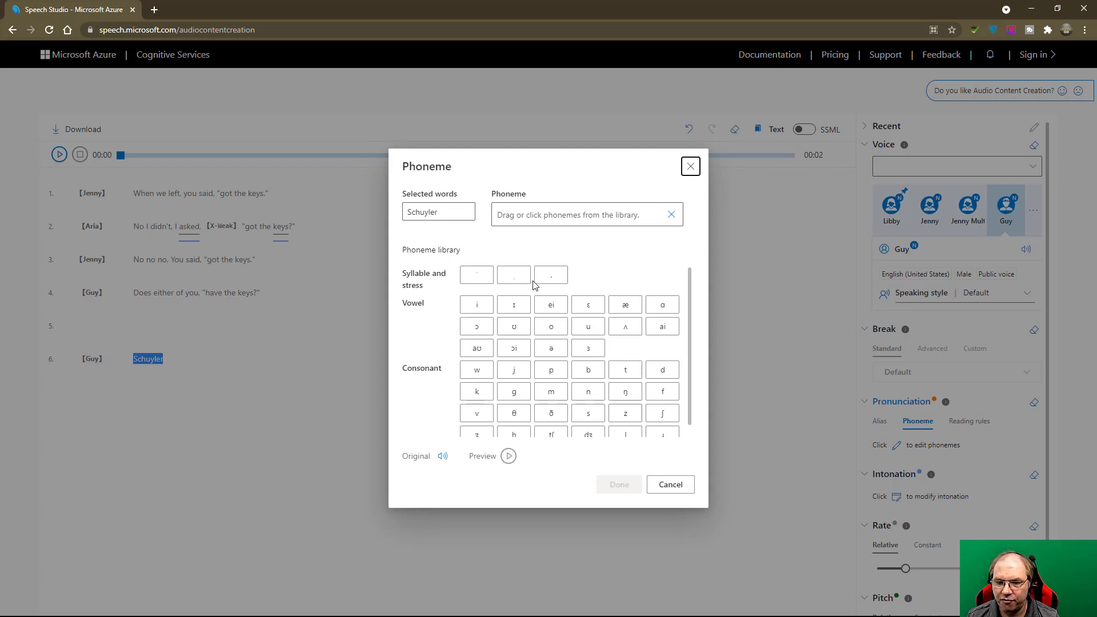
scroll(557, 307, down, 1)
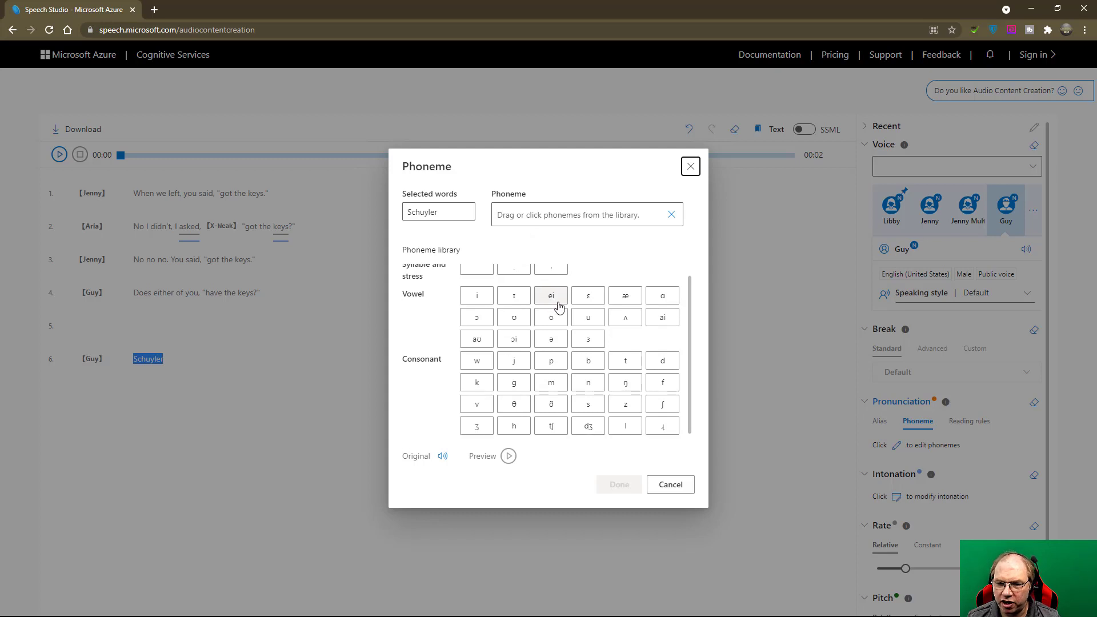
click(690, 166)
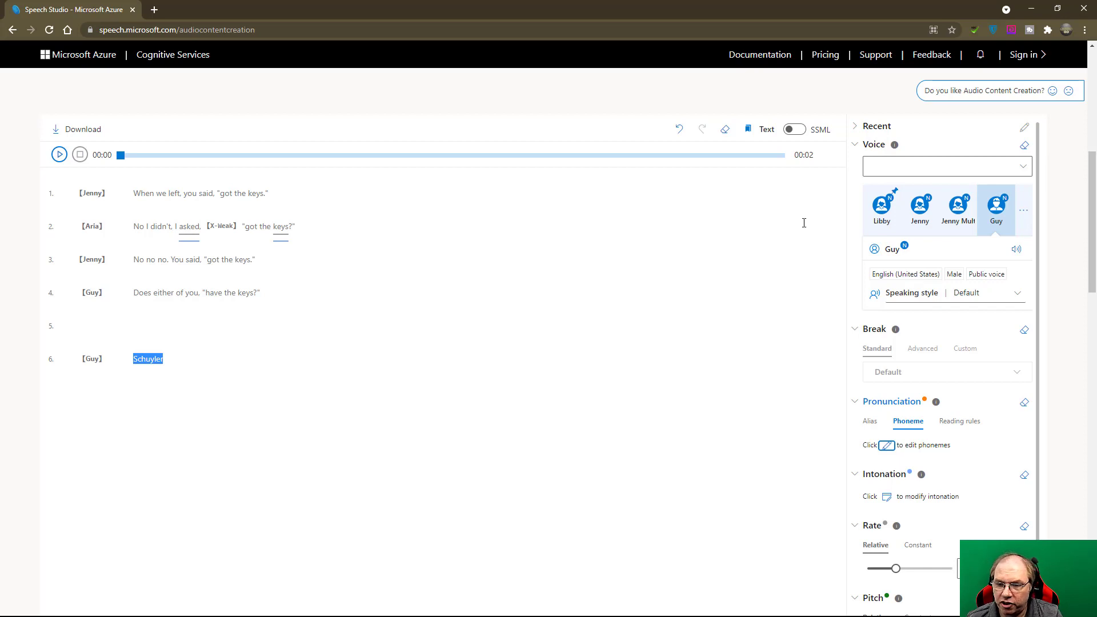
click(1023, 210)
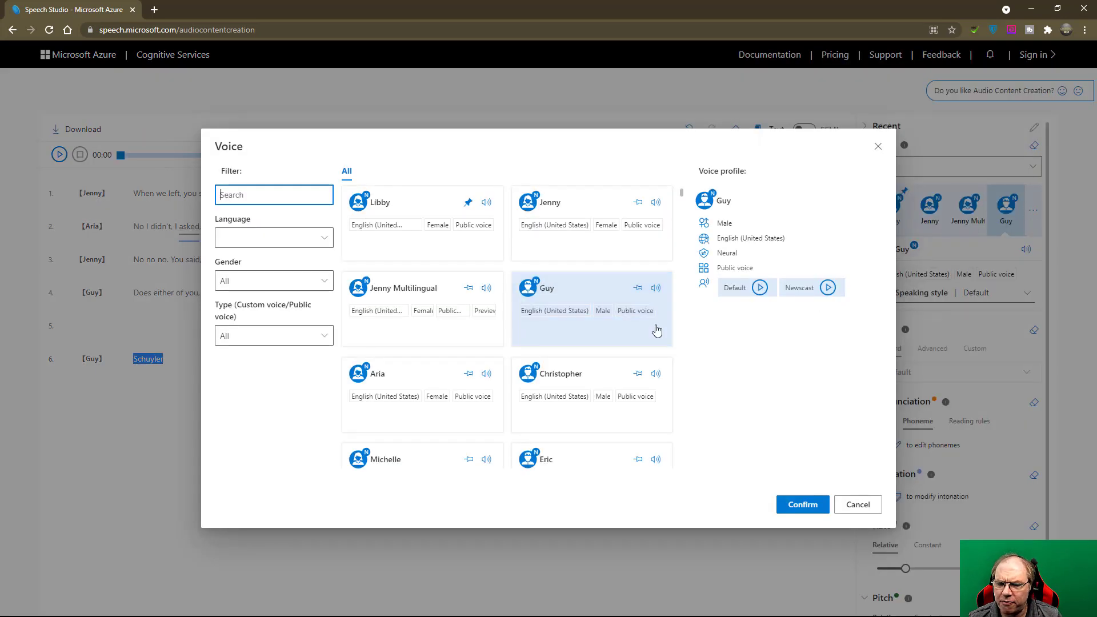
key(Escape)
click(793, 130)
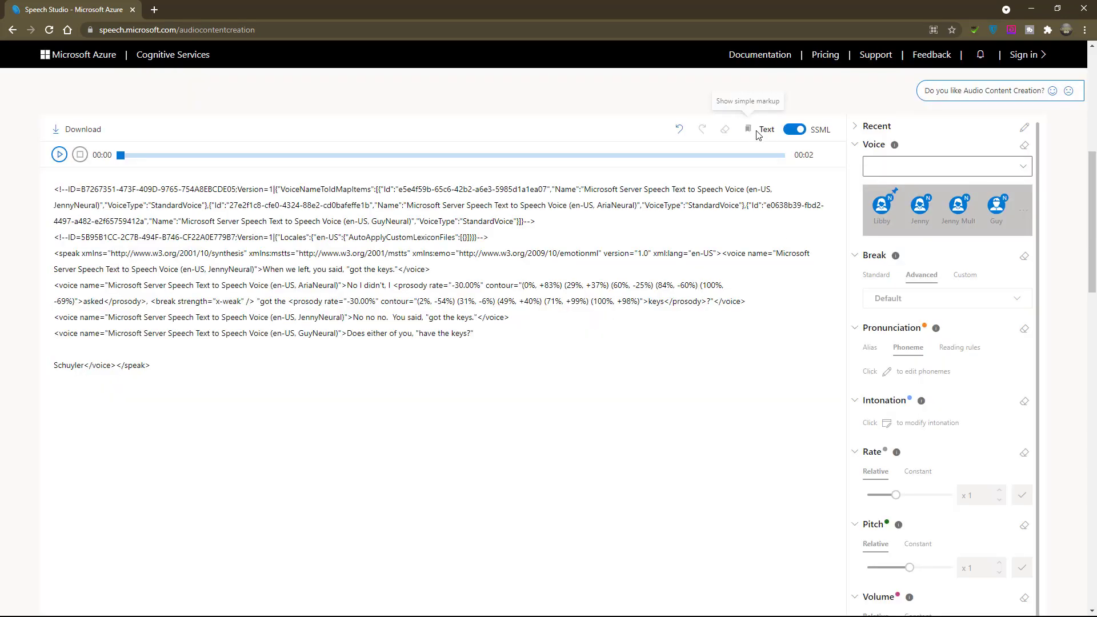
click(793, 129)
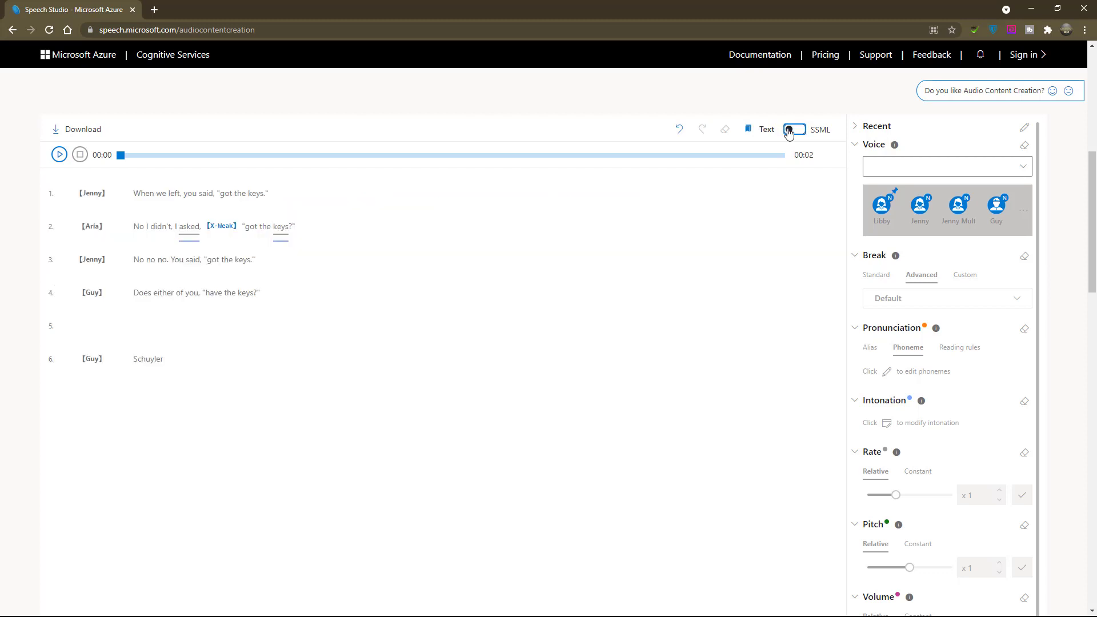
click(89, 131)
click(89, 131)
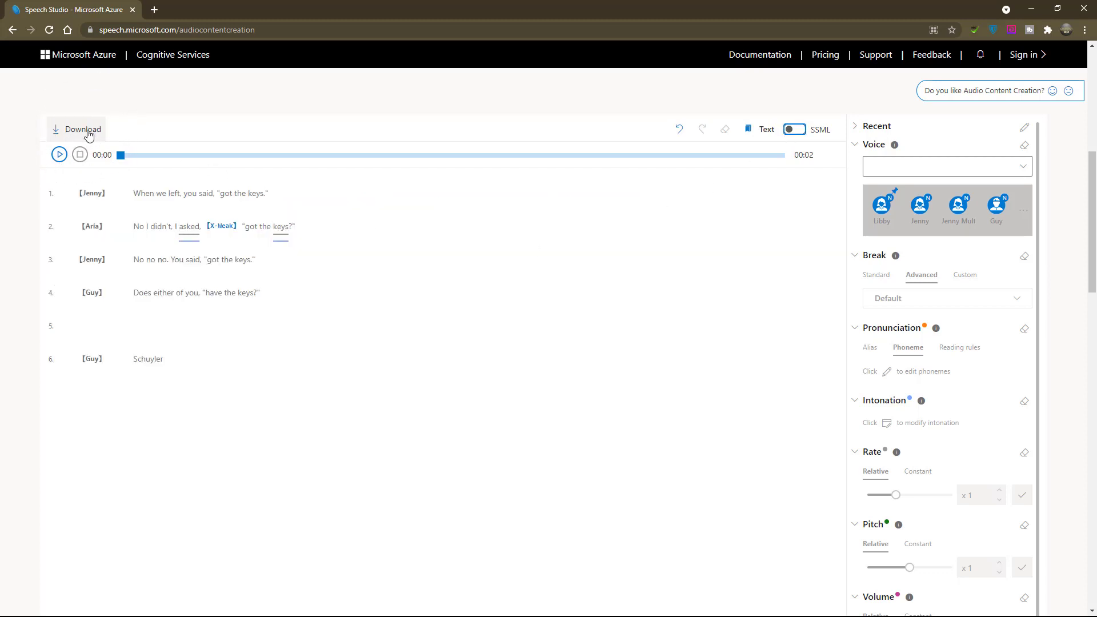